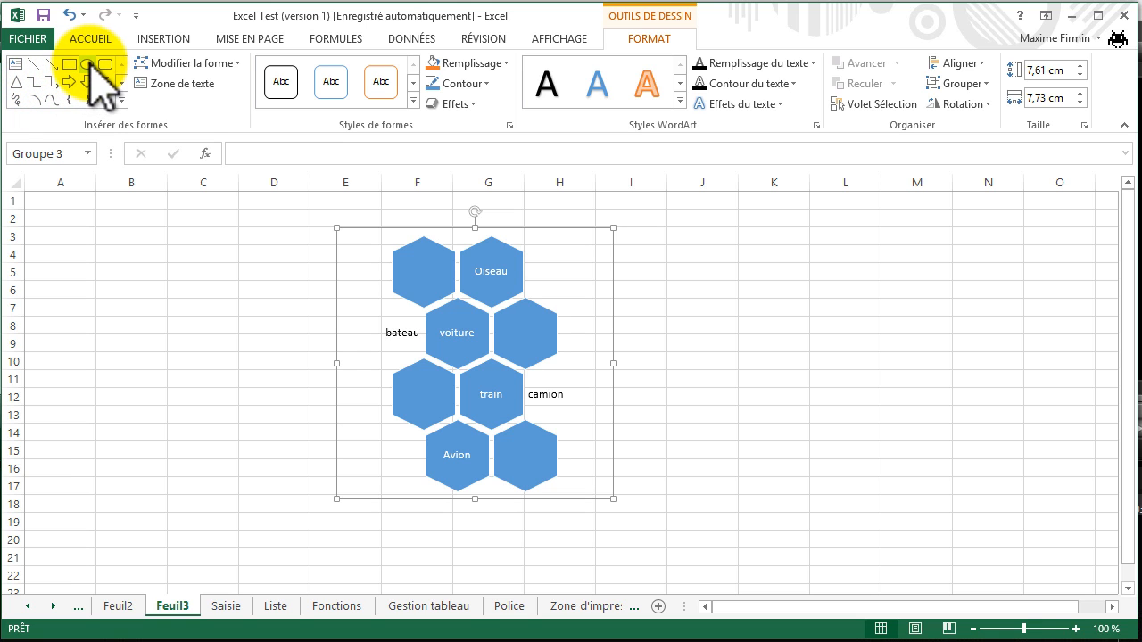
Draw an isosceles triangle about 1.3 cm high and 1.64 cm wide beside the "Oiseau" hexagon.
left_click(17, 81)
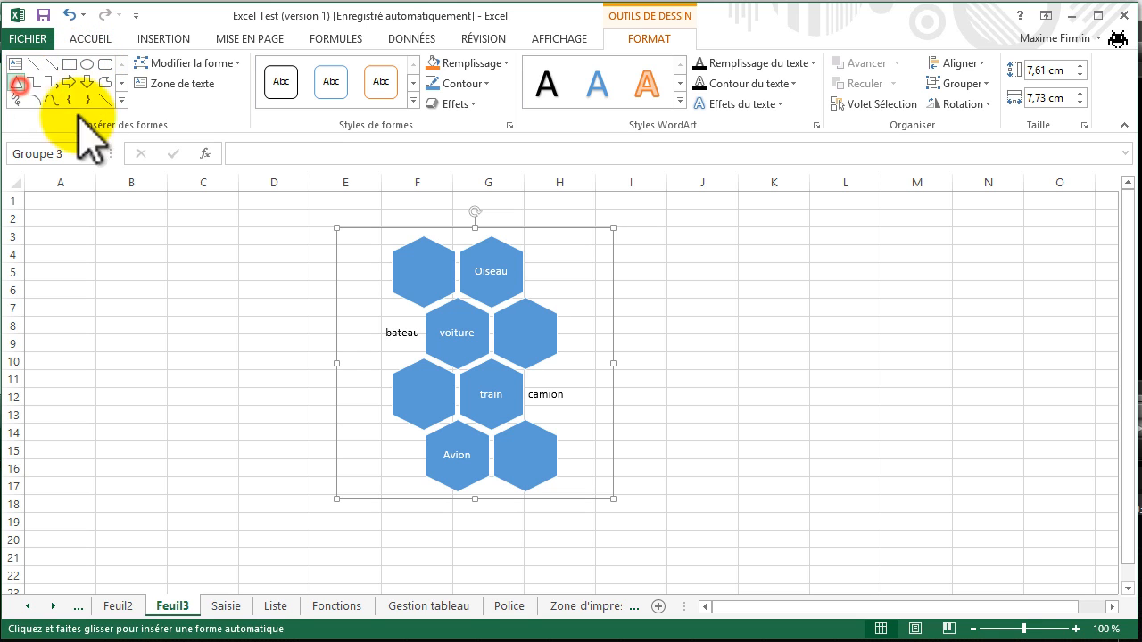
mouse_move(548, 247)
left_mouse_down()
mouse_move(591, 309)
mouse_move(605, 290)
left_mouse_up()
left_click(650, 303)
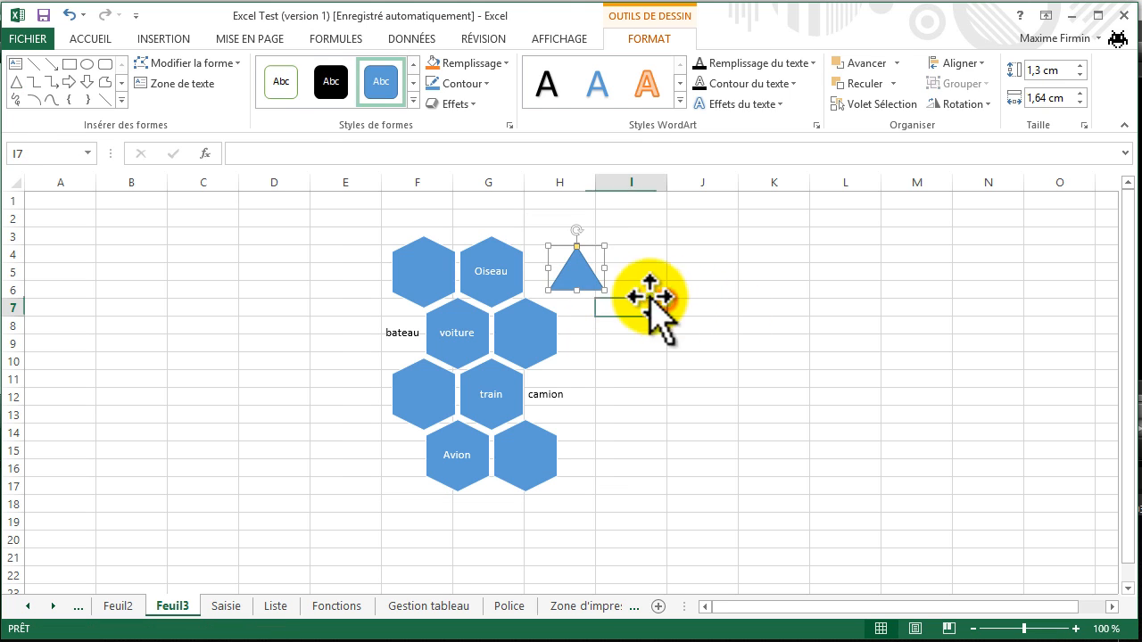
Change the empty hexagon beside "Oiseau" into the flowchart off-page connector shape, a square with a downward-pointing base.
left_click(515, 259)
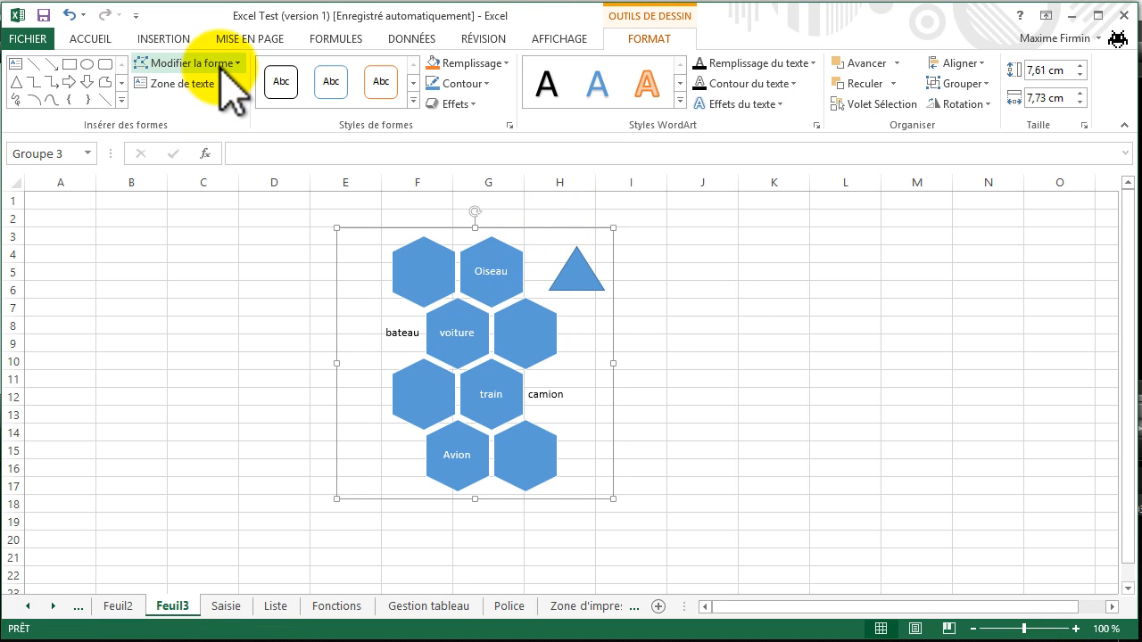
left_click(403, 255)
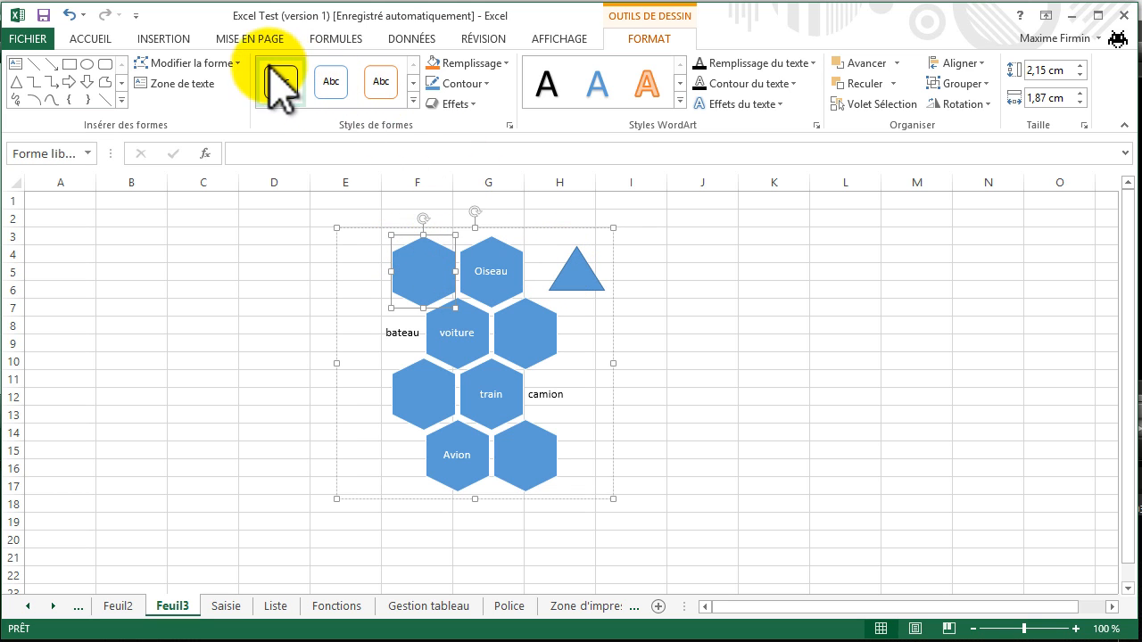
left_click(238, 63)
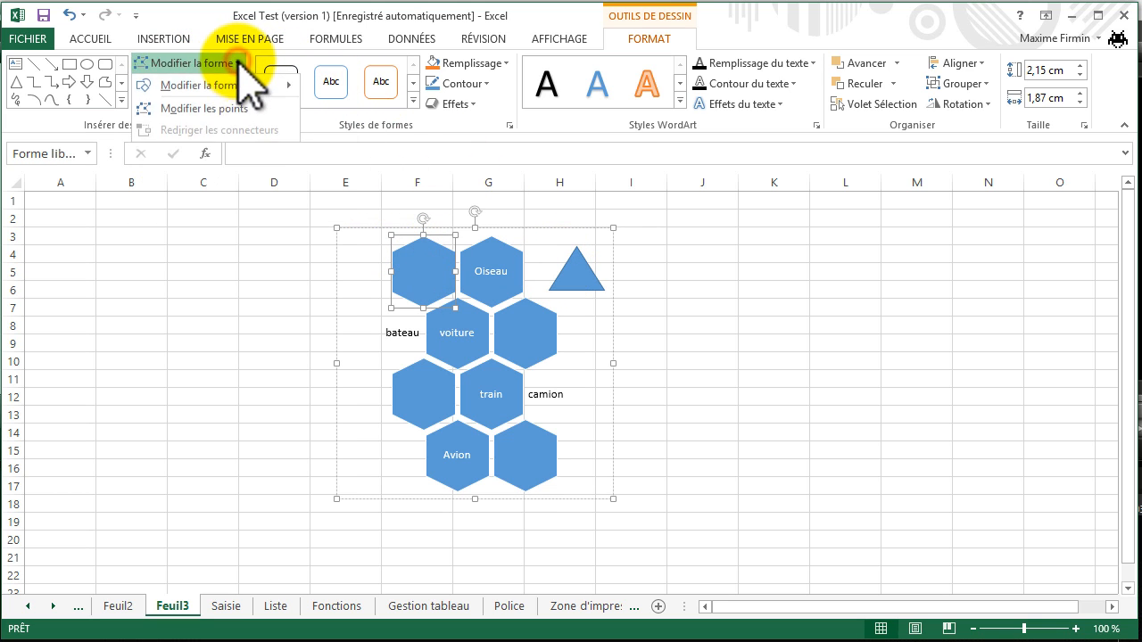
mouse_move(258, 80)
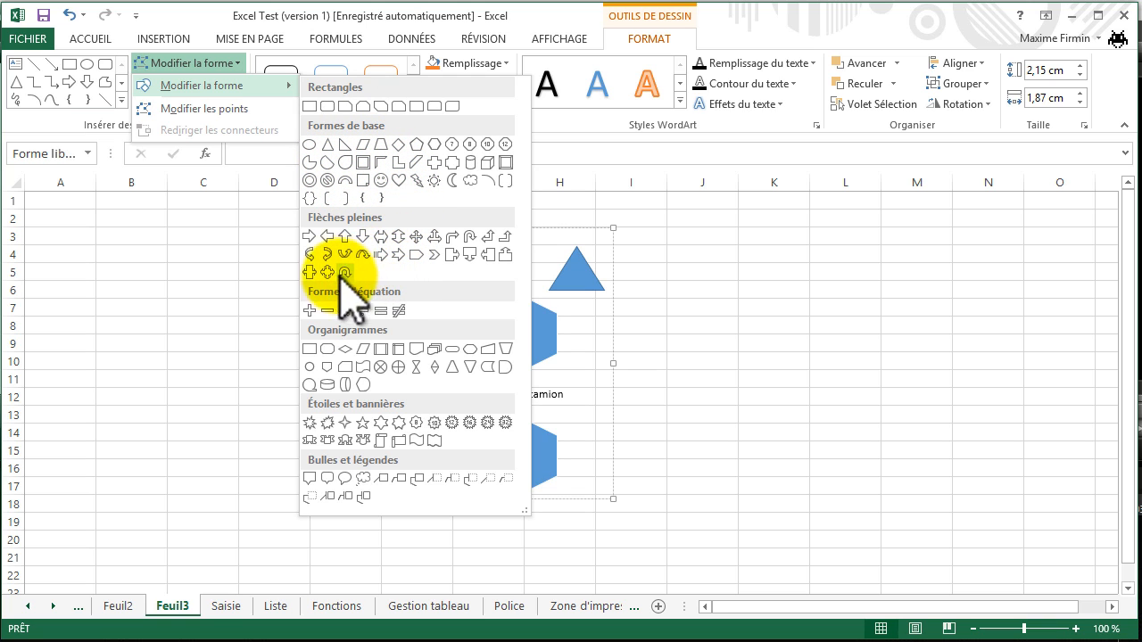
left_click(330, 366)
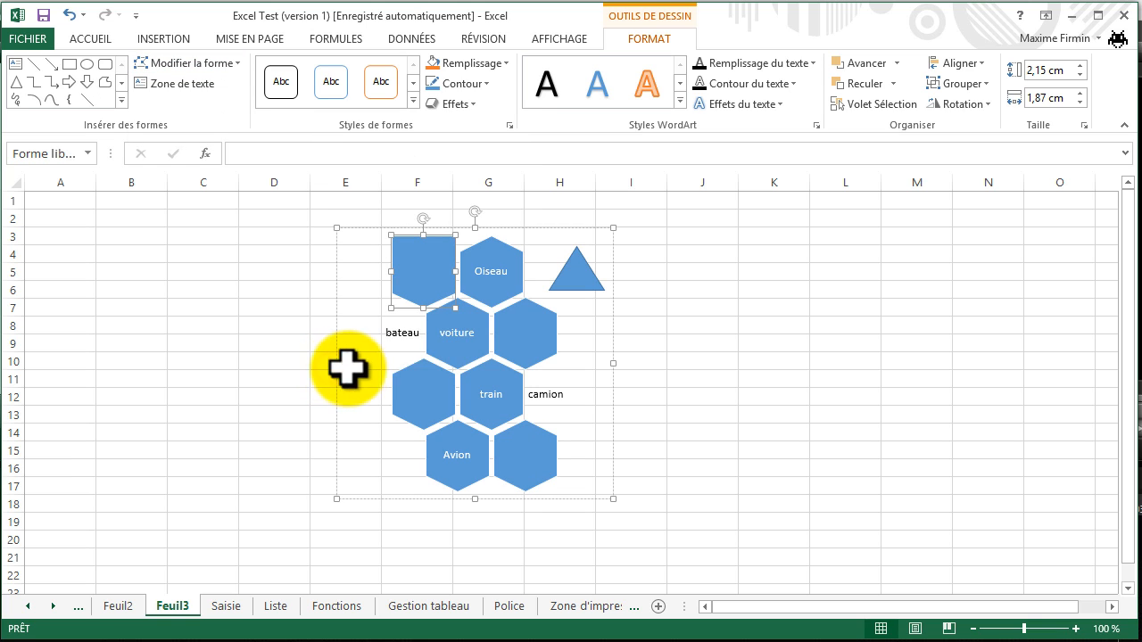
left_click(604, 312)
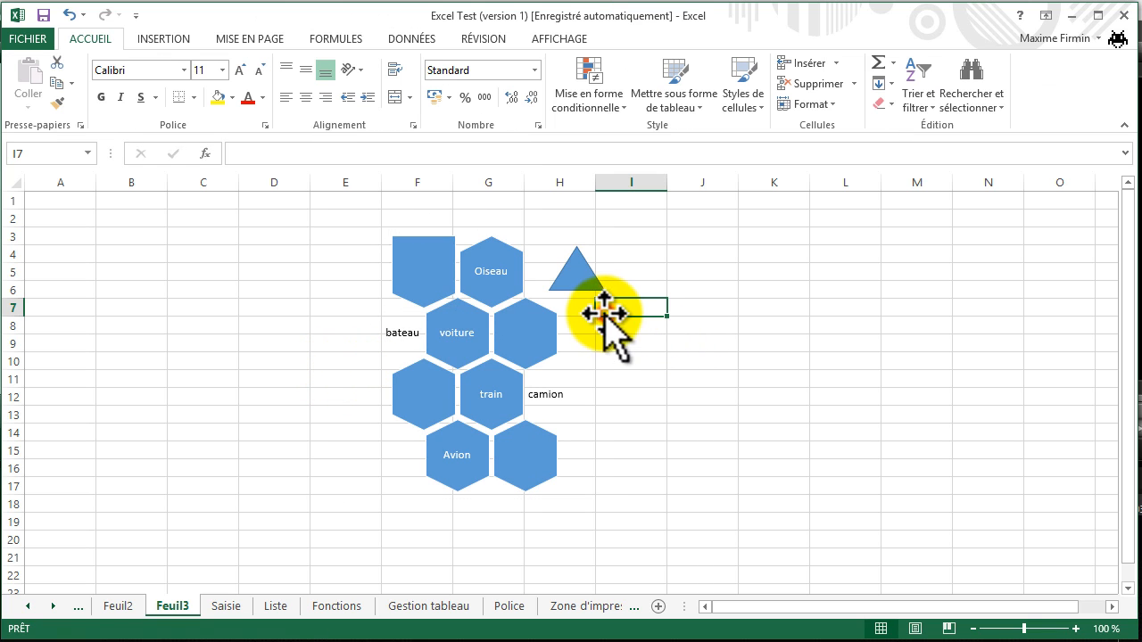
Add a text box reading "bonjour" beside the off-page connector shape and widen it so the word fits on one line.
left_click(425, 303)
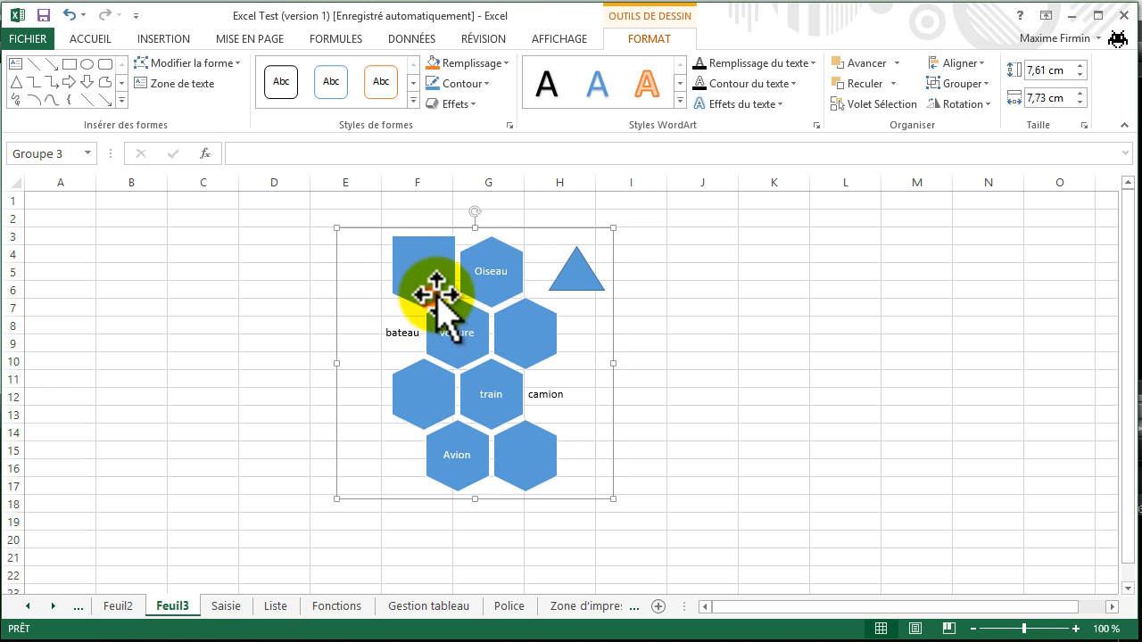
left_click(204, 83)
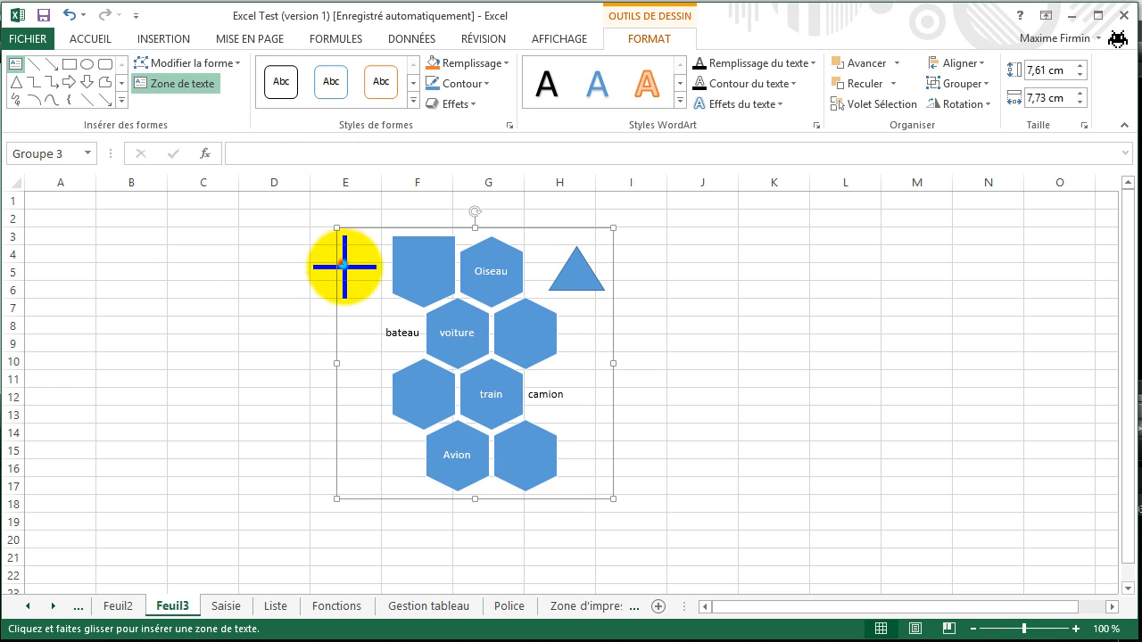
mouse_move(343, 266)
left_mouse_down()
mouse_move(382, 300)
mouse_move(385, 289)
left_mouse_up()
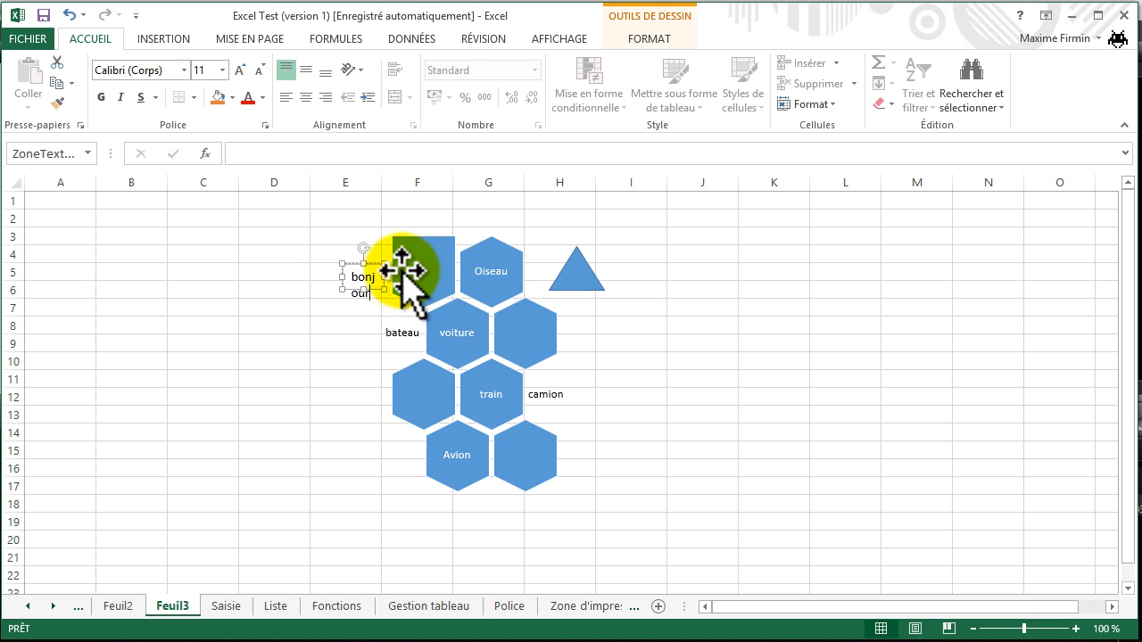
left_click_drag(342, 277, 306, 276)
left_click(580, 307)
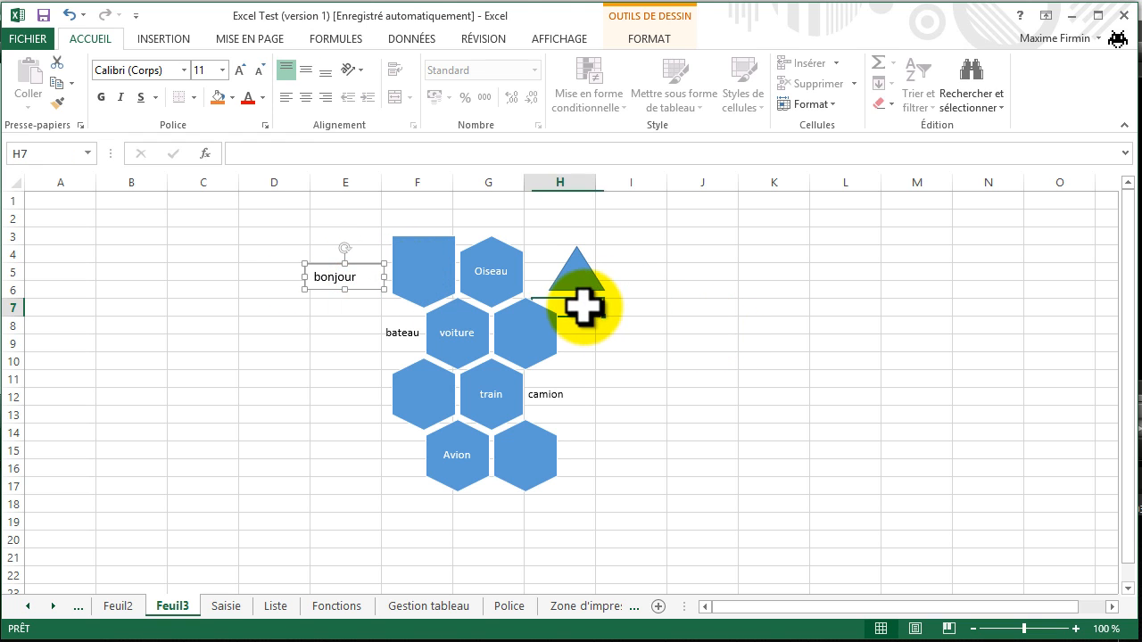
left_click(505, 243)
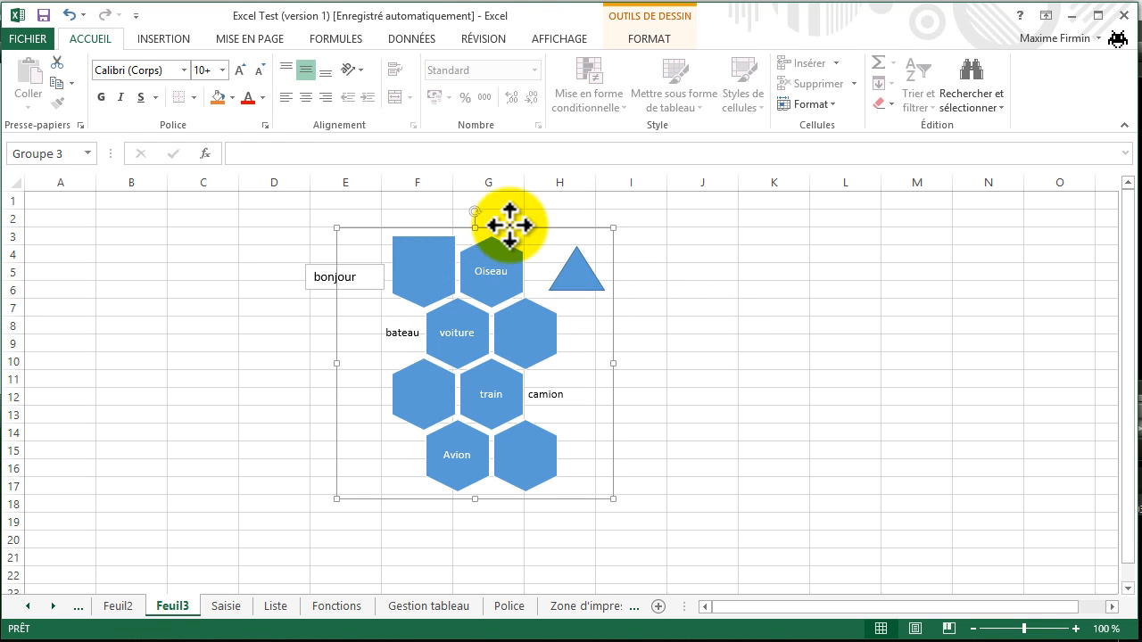
left_click(629, 38)
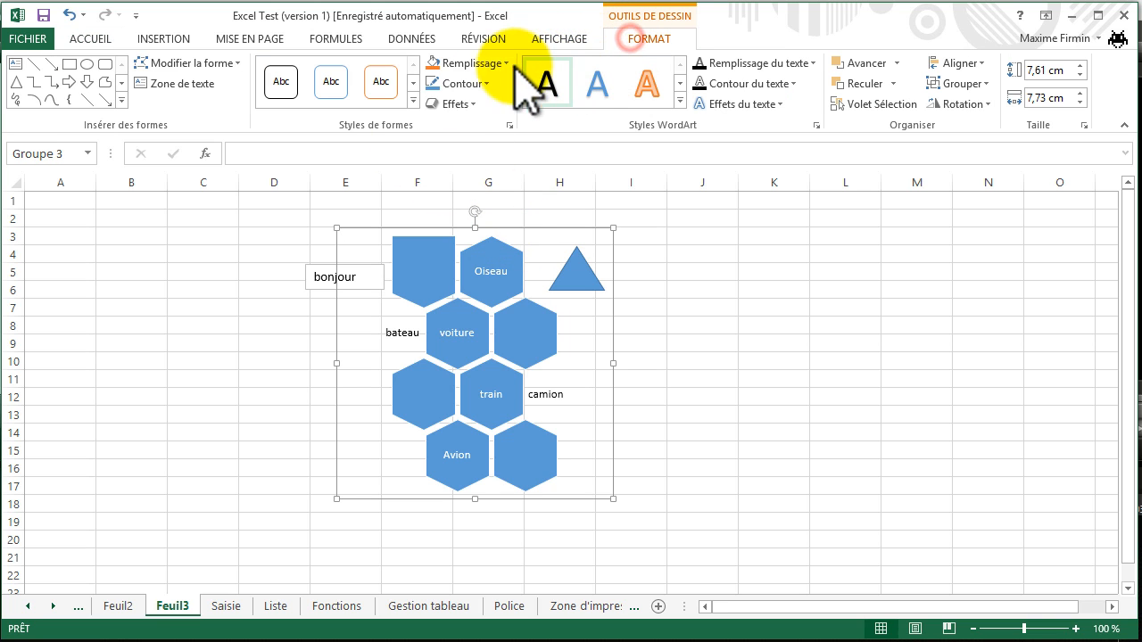
left_click(281, 82)
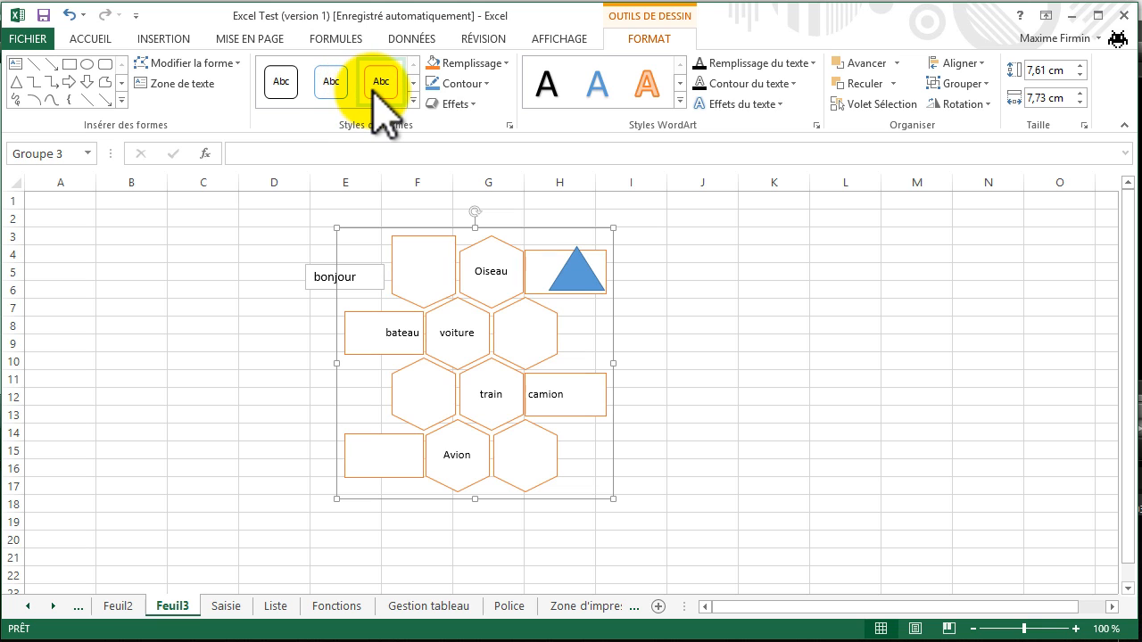
left_click(413, 101)
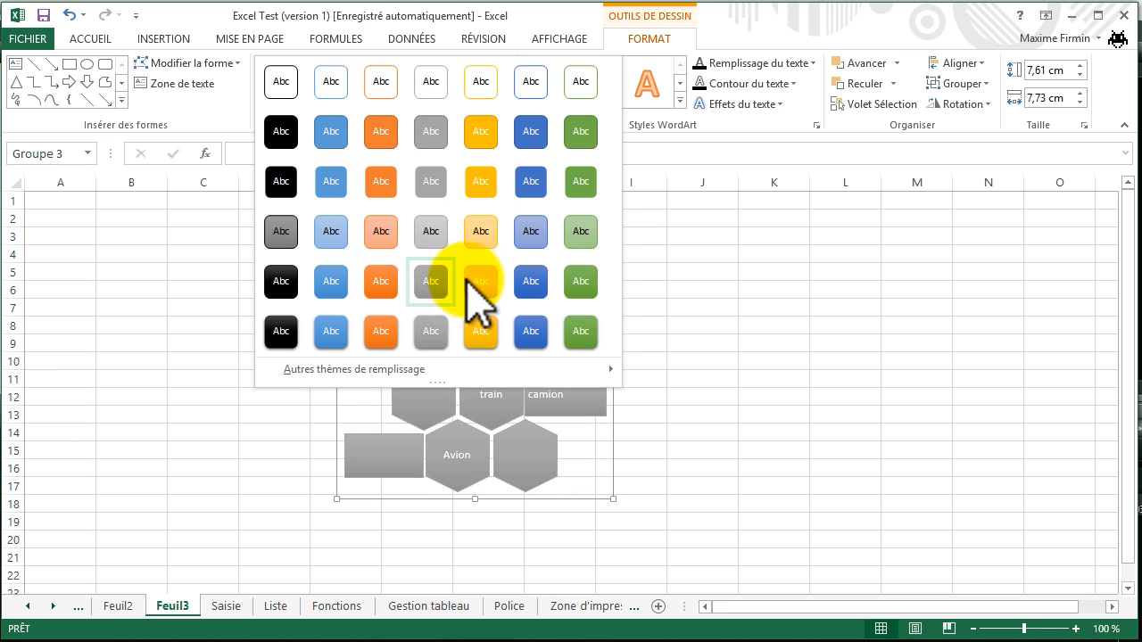
left_click(191, 269)
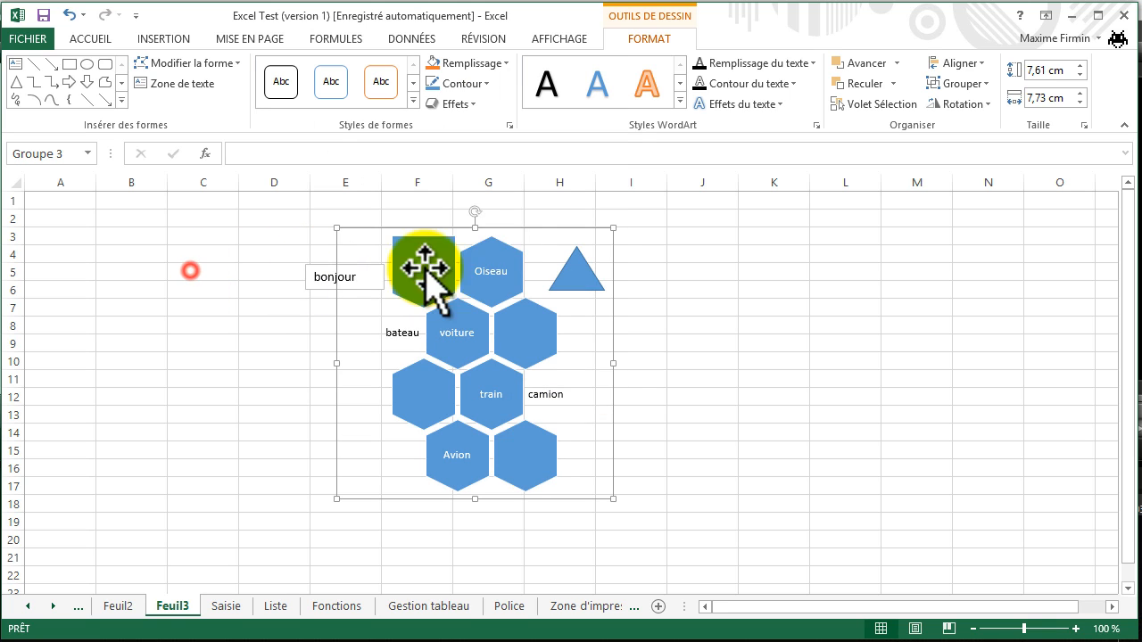
Move the hexagon group to columns J to N, and place the triangle and the "bonjour" text box around column B.
left_click_drag(505, 228, 876, 241)
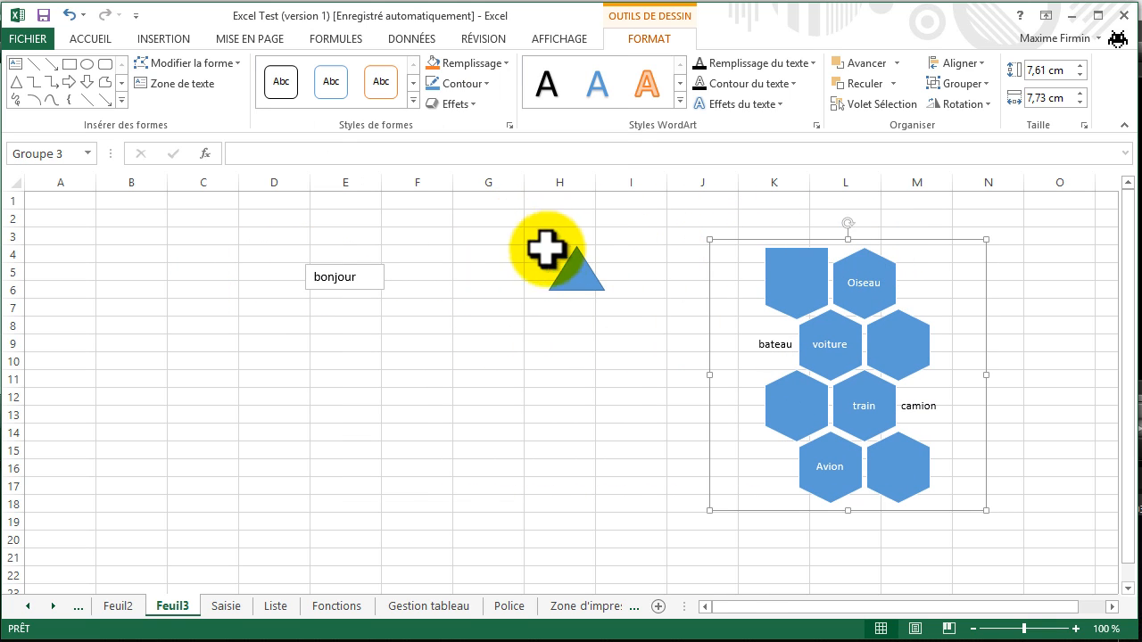
left_click_drag(575, 268, 559, 280)
left_click_drag(424, 339, 154, 416)
left_click_drag(378, 269, 171, 348)
Apply the light orange gradient shape style with orange outlines and black text to the hexagon group.
left_click(900, 370)
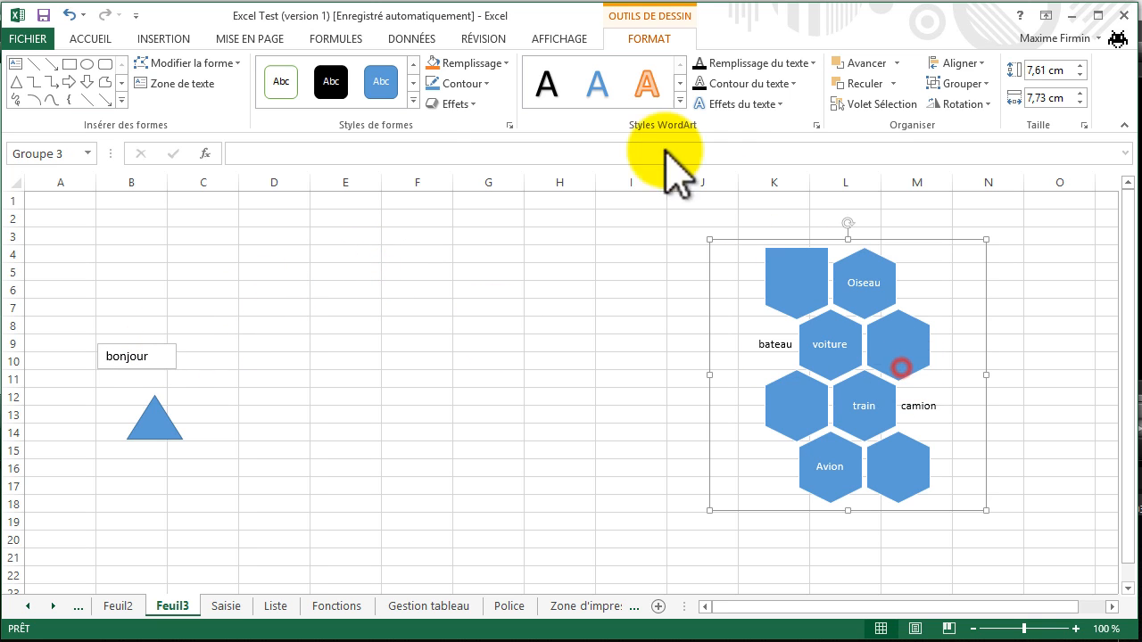
left_click(414, 101)
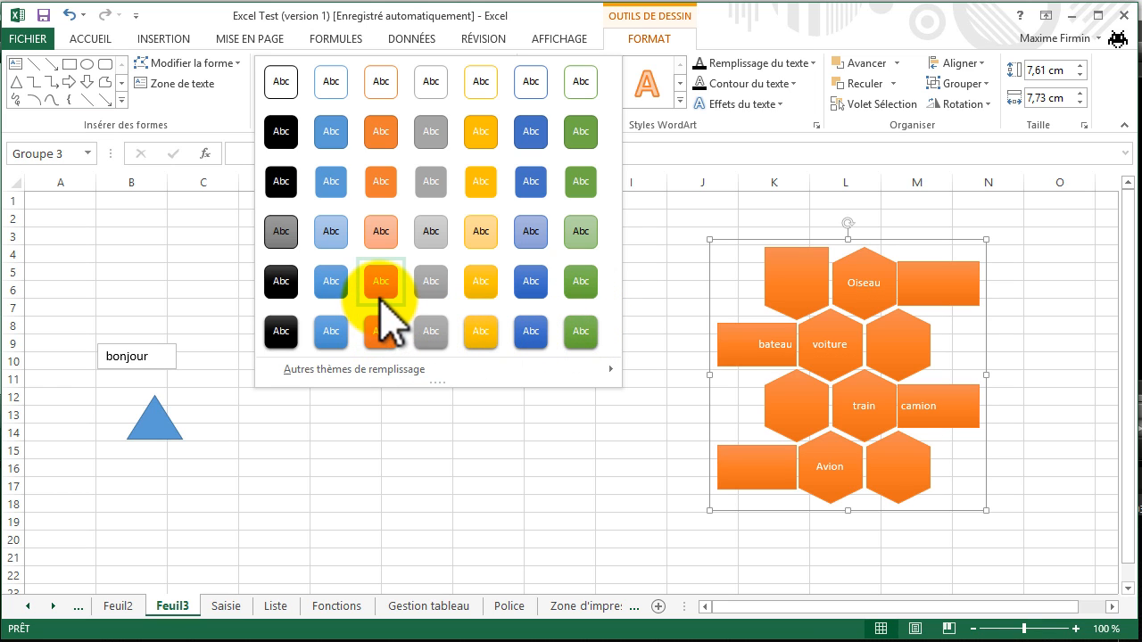
left_click(385, 249)
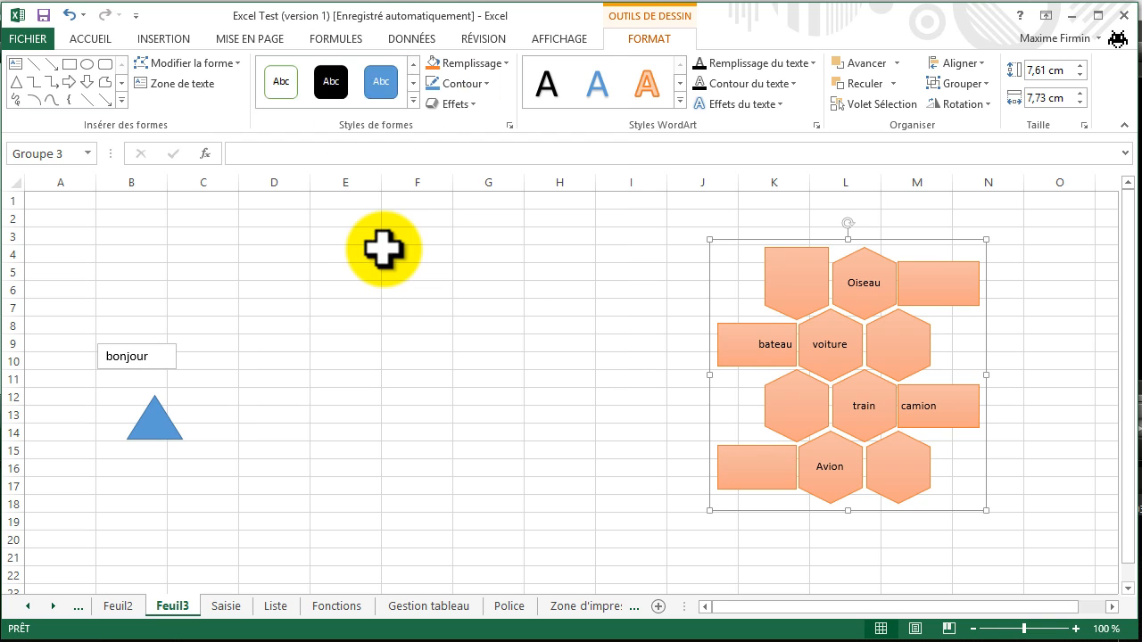
Fill the hexagon group with a light blue-grey theme colour and give its shapes a dark blue outline.
left_click(504, 66)
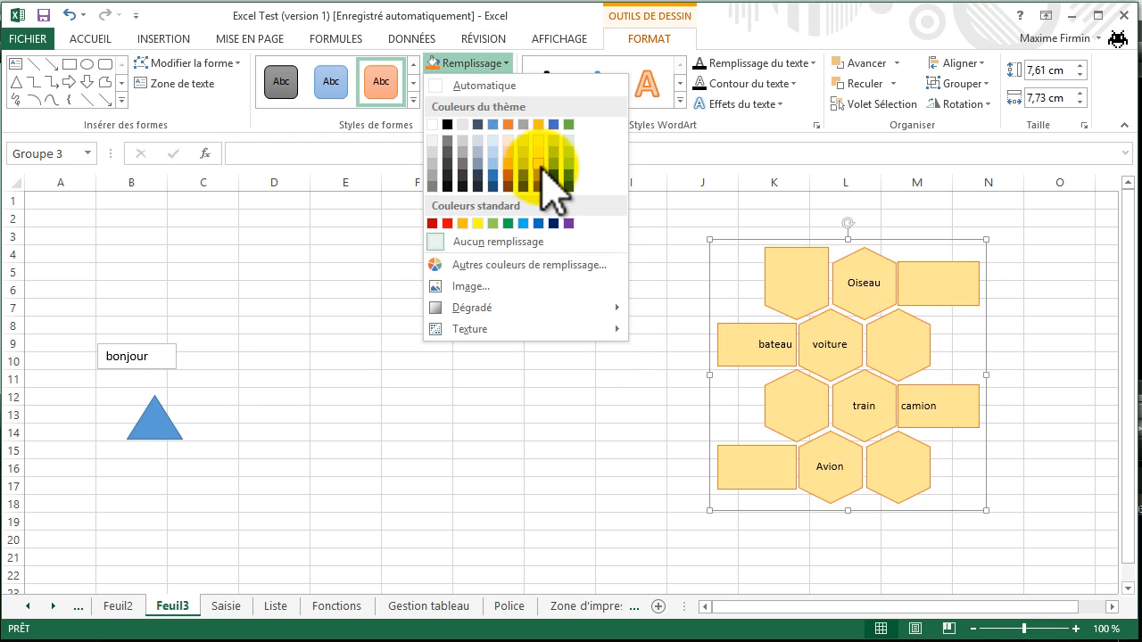
left_click(481, 150)
left_click(491, 85)
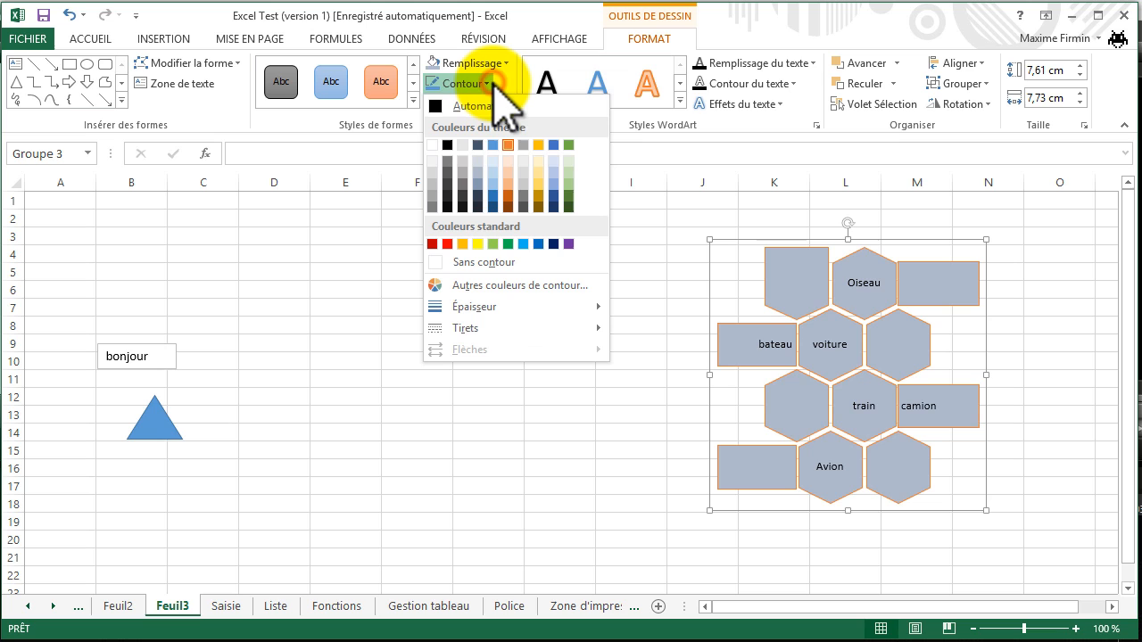
left_click(488, 208)
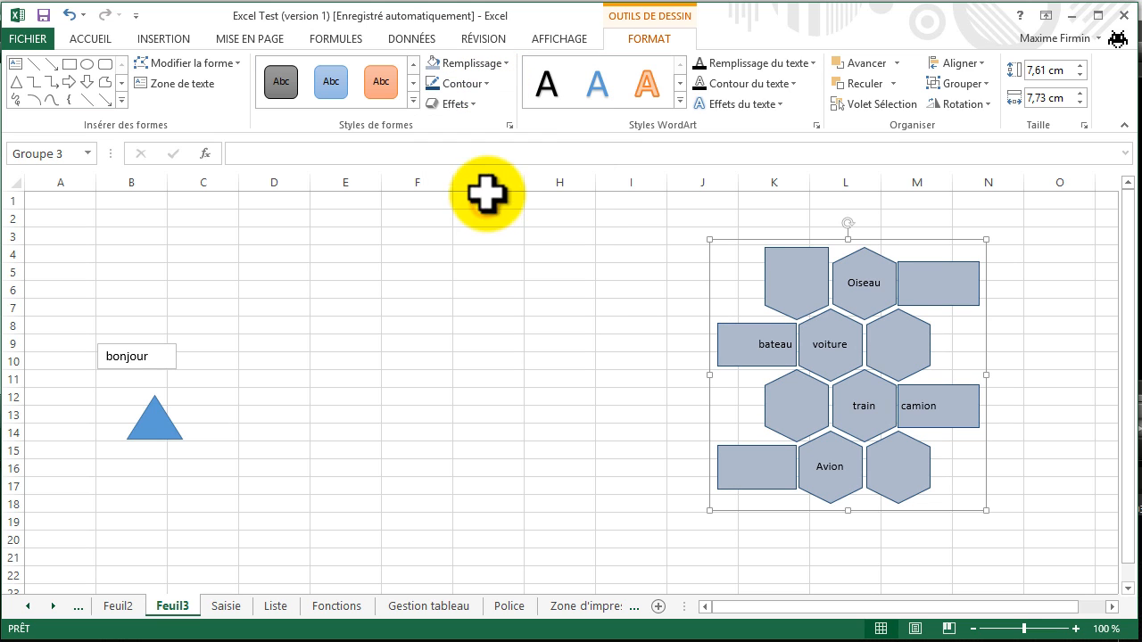
Add an outer shadow to the hexagon group, cast diagonally towards the upper right of the shapes.
left_click(471, 105)
mouse_move(485, 177)
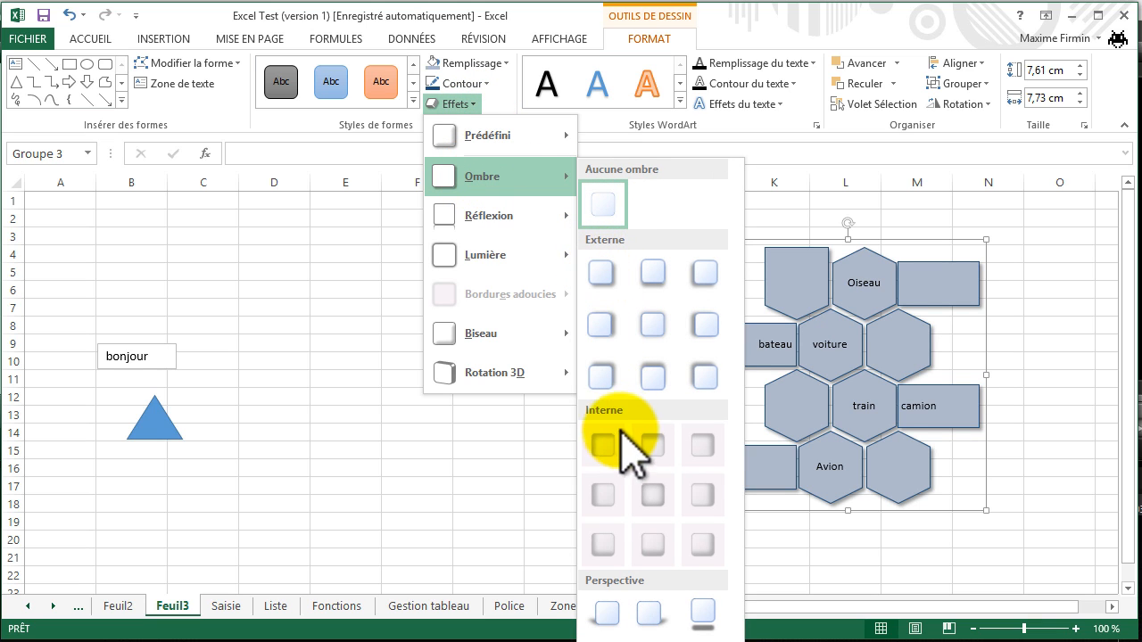
left_click(596, 371)
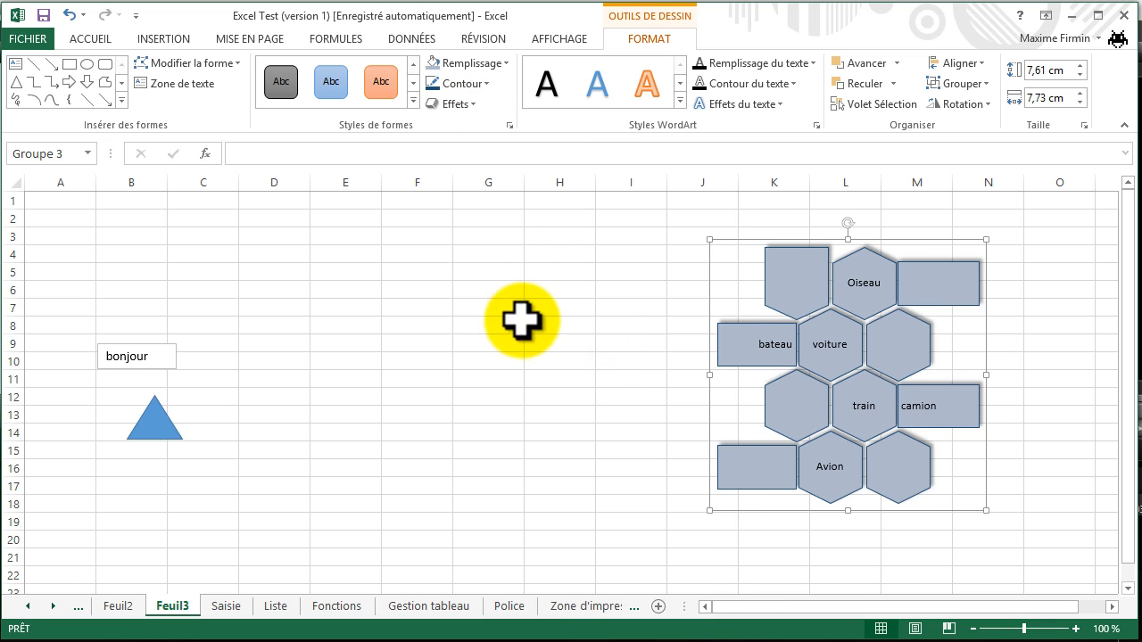
Set the hexagon group's text fill to dark grey and its text outline to orange.
left_click(680, 99)
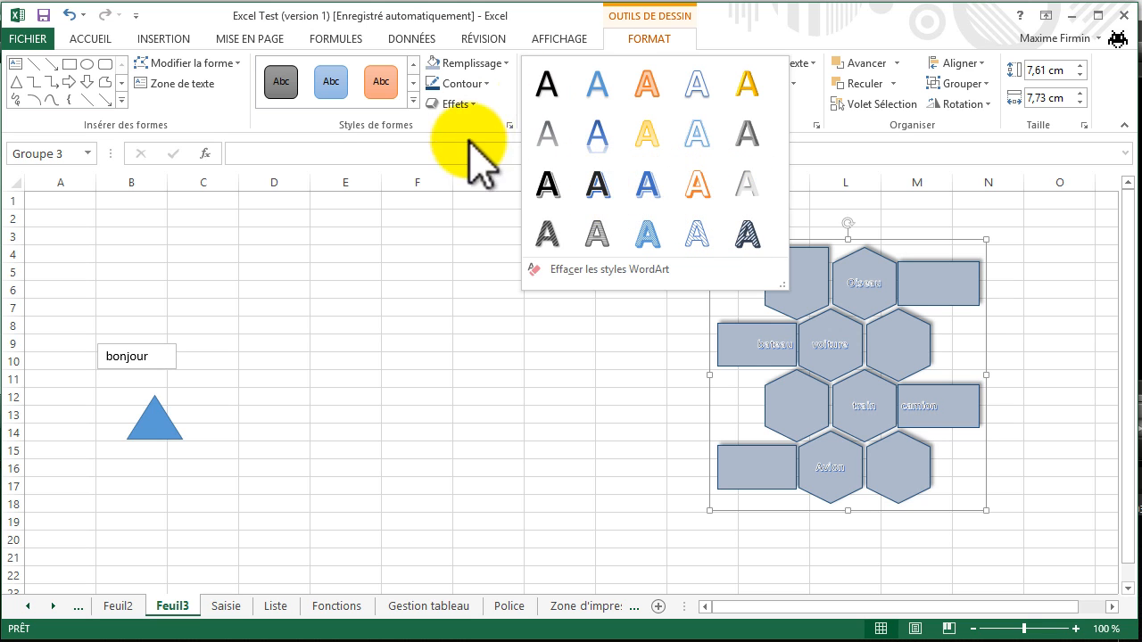
left_click(651, 34)
left_click(815, 64)
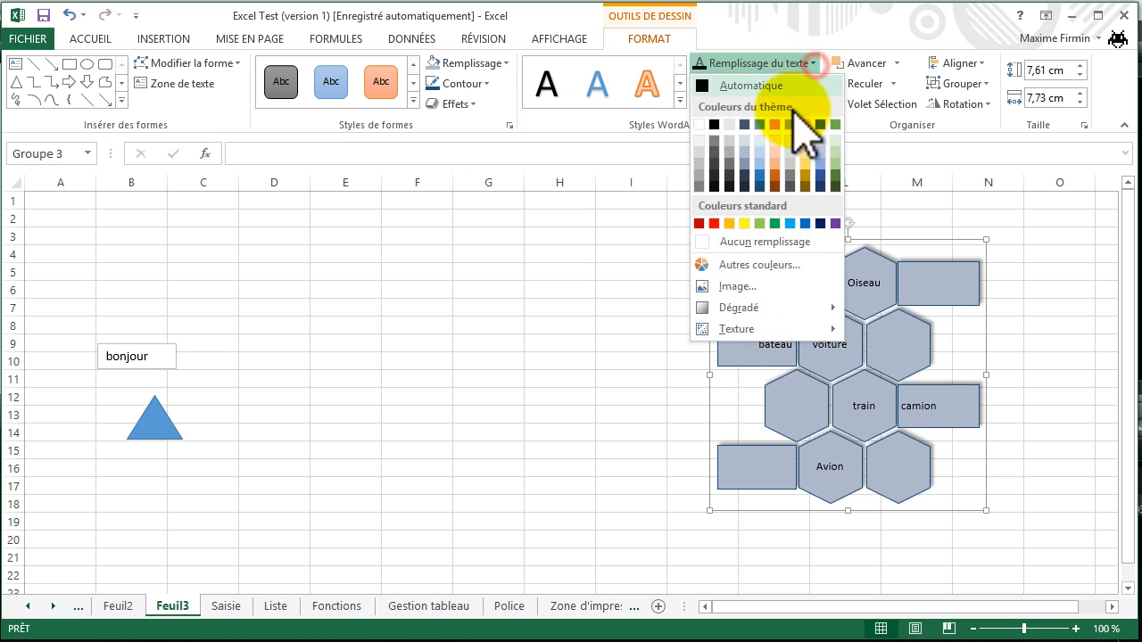
left_click(793, 178)
left_click(794, 83)
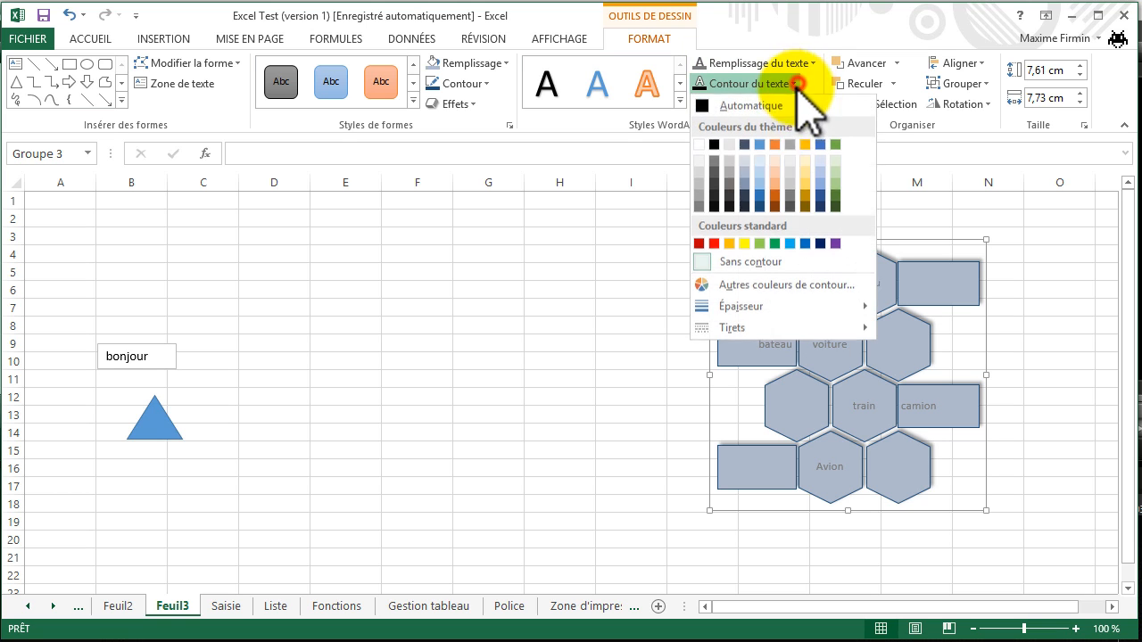
left_click(775, 145)
Apply a reflection effect to the text of the hexagon group and deselect the group.
left_click(773, 106)
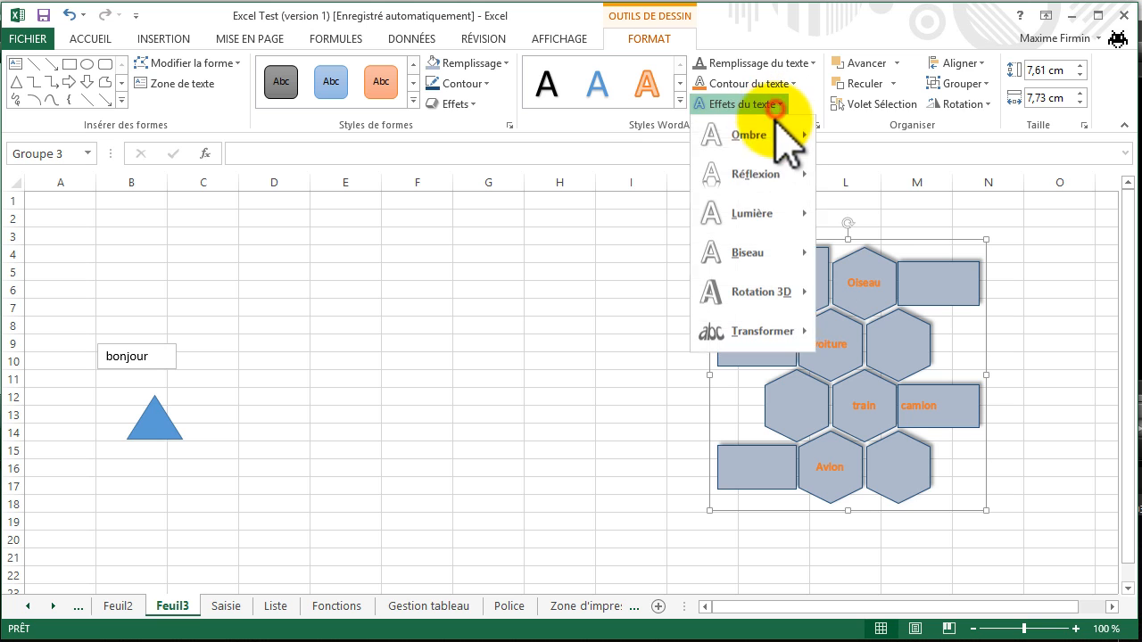
mouse_move(761, 175)
left_click(848, 268)
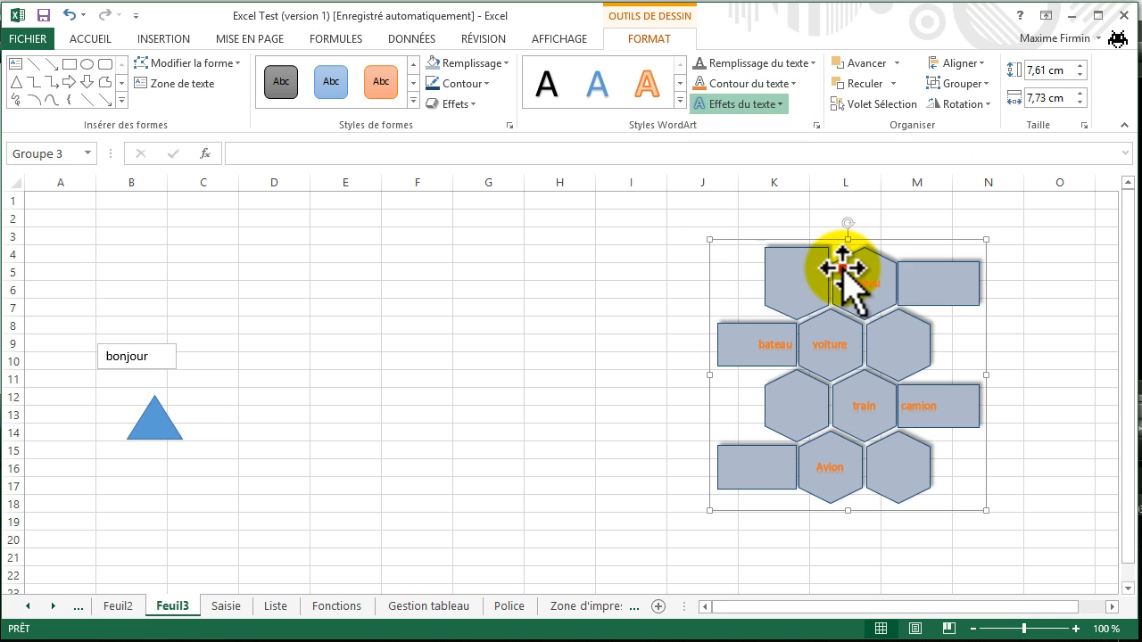
left_click(572, 327)
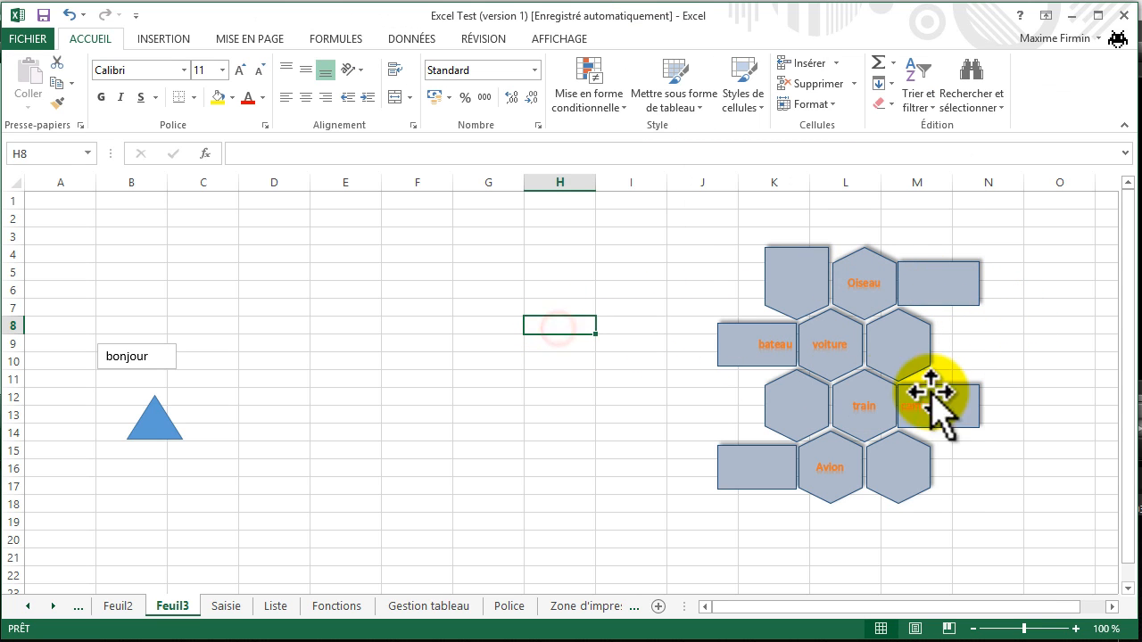
Enlarge the sheet to 130% and examine the reflection effect on the hexagon group's text.
left_click(1075, 630)
left_click(1075, 630)
left_click(1075, 630)
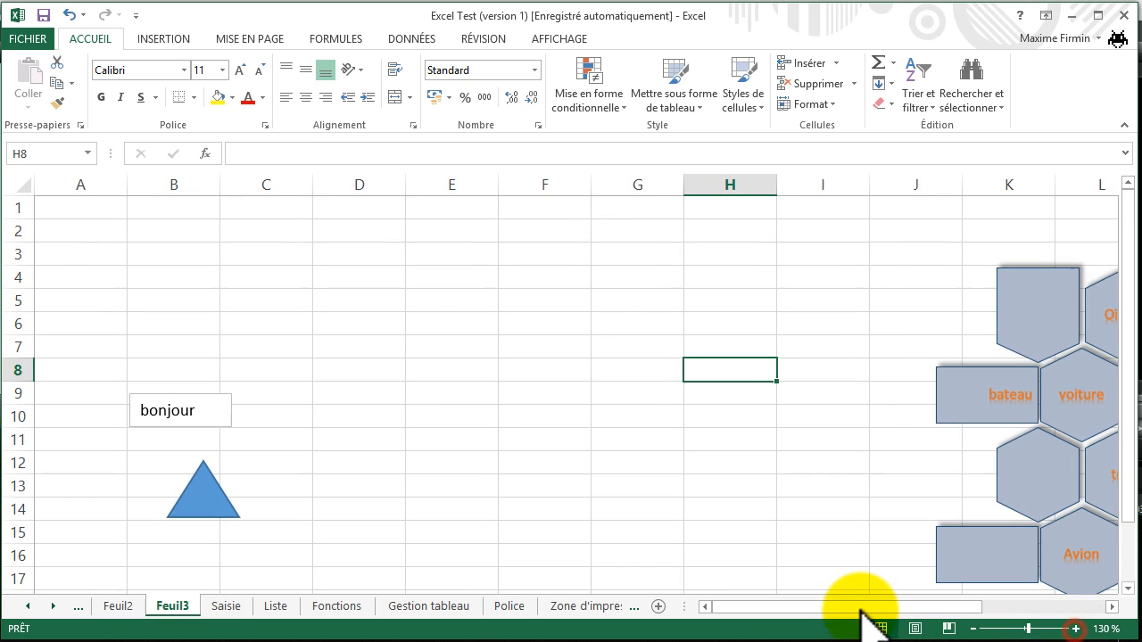
left_click_drag(864, 609, 987, 607)
scroll(973, 539, "down", 1)
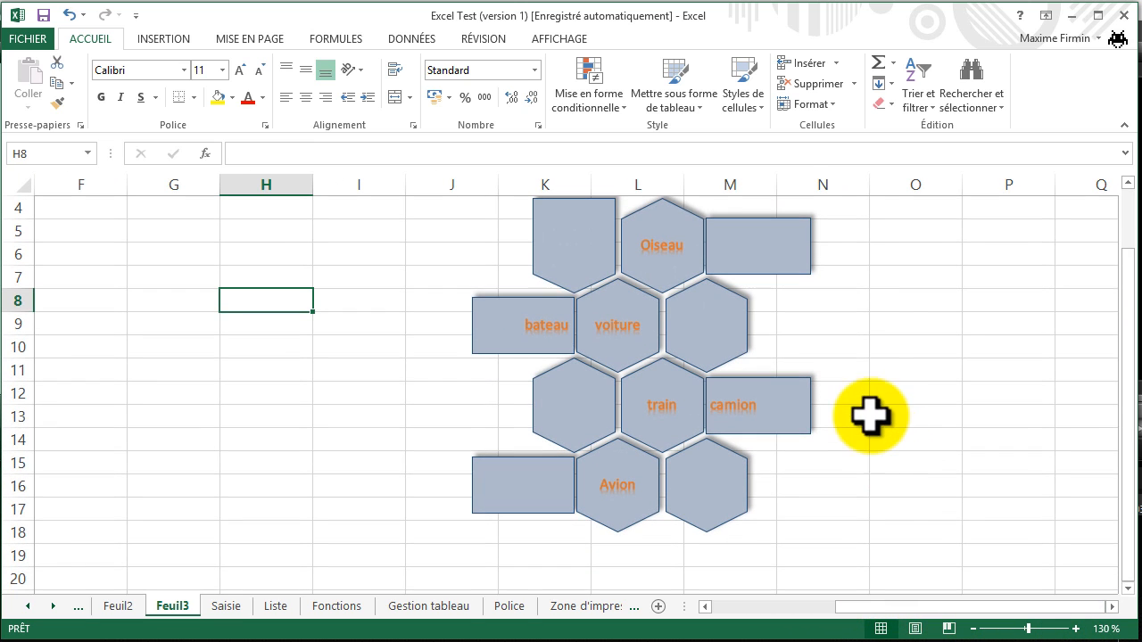
Select the hexagon group and examine the options for bringing it forward and sending it backward.
left_click(724, 241)
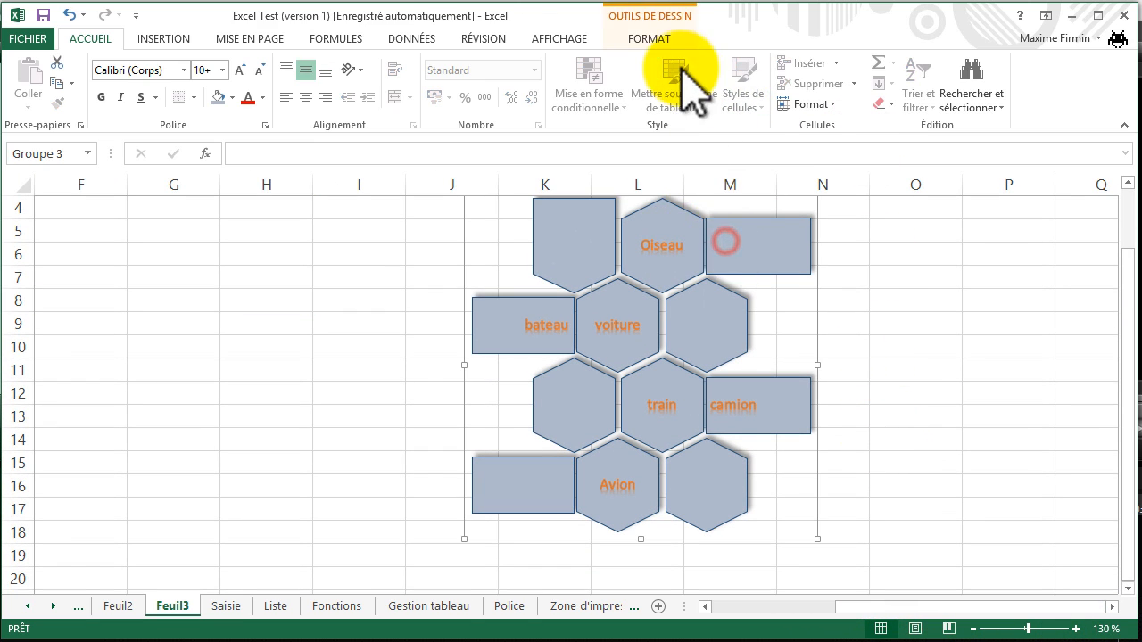
left_click(660, 39)
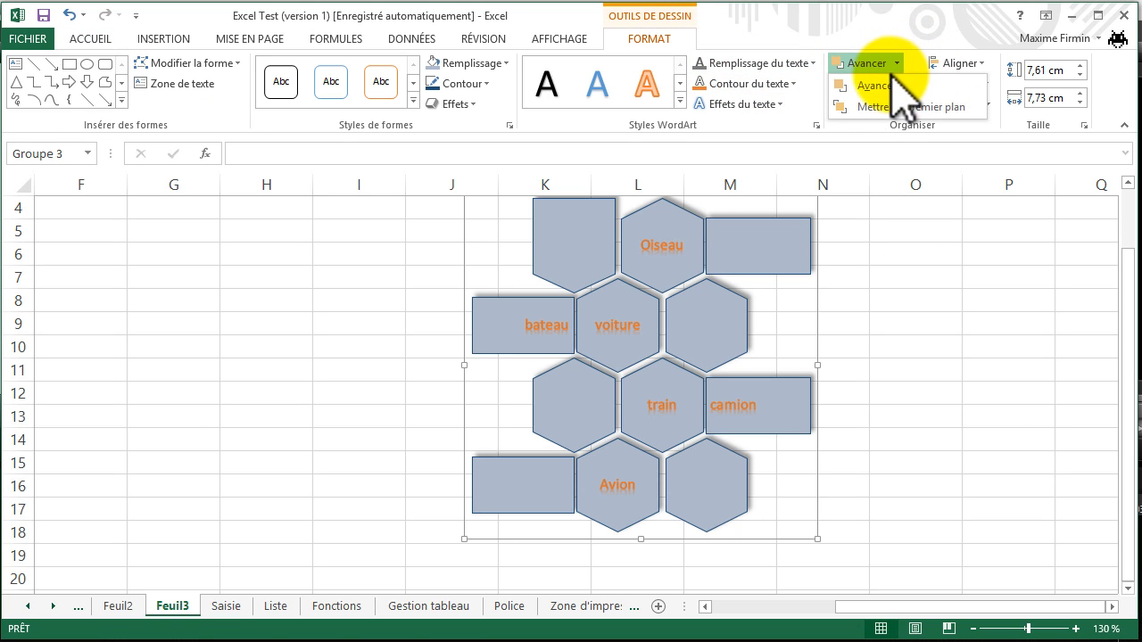
left_click(888, 84)
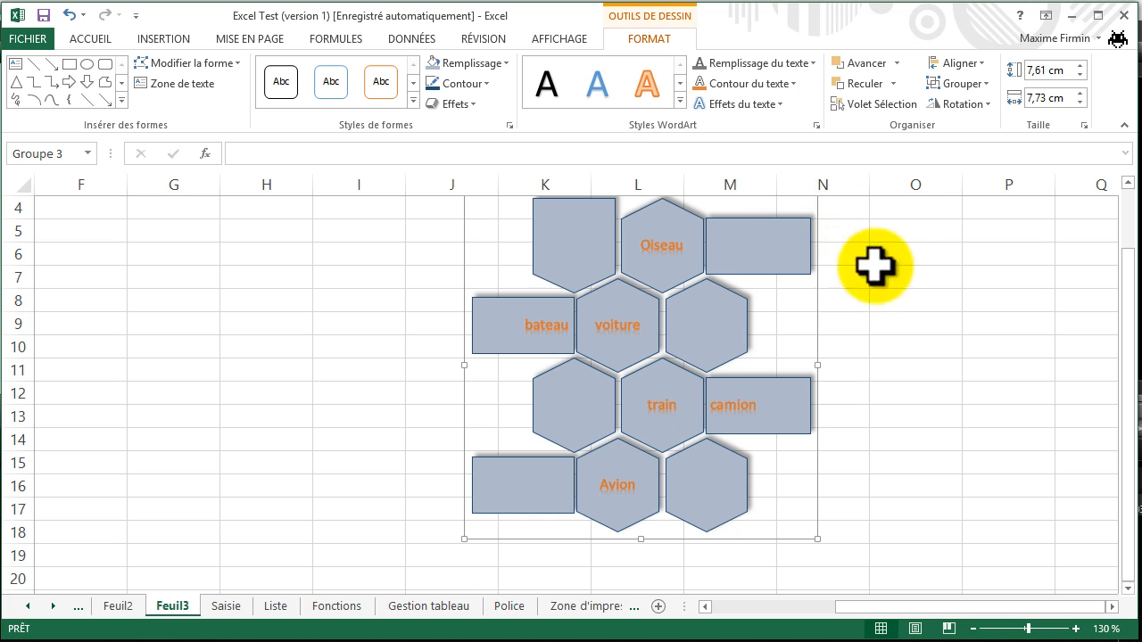
left_click_drag(1133, 334, 1133, 258)
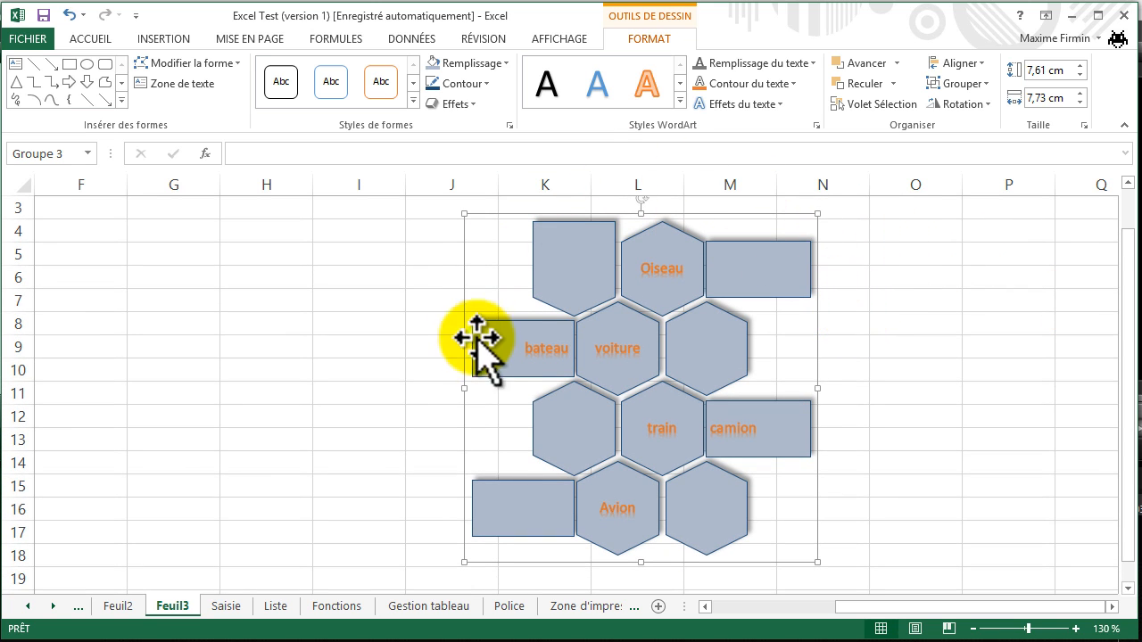
left_click(891, 84)
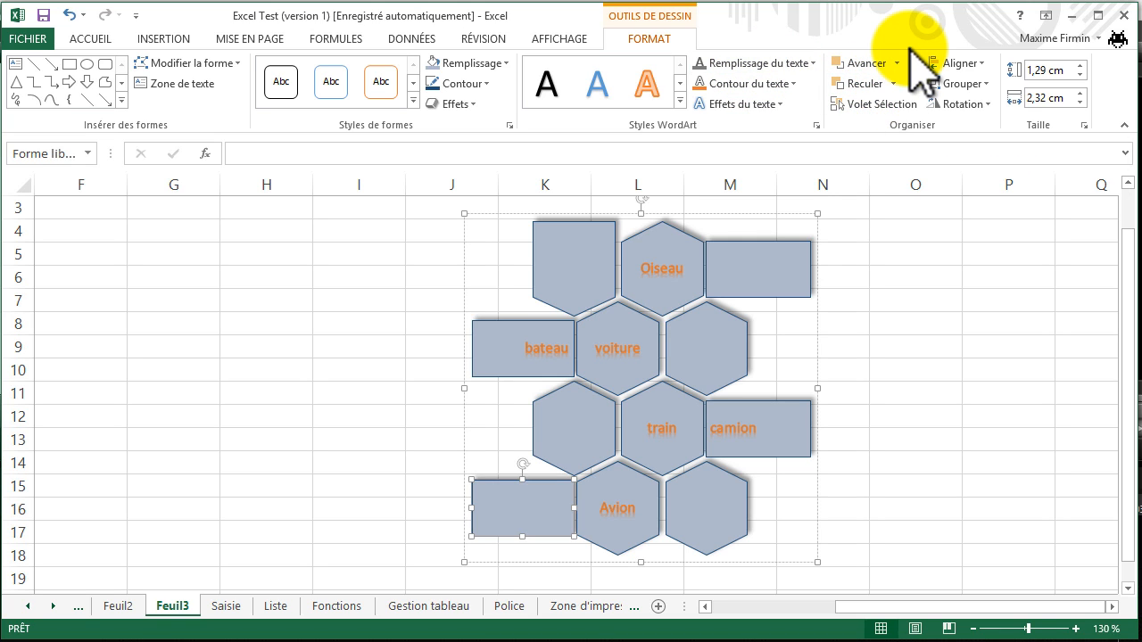
Display the list of the sheet's objects, select several group shapes, ZoneTexte 19 and Triangle isocèle 18 in turn, and close the list.
left_click(880, 104)
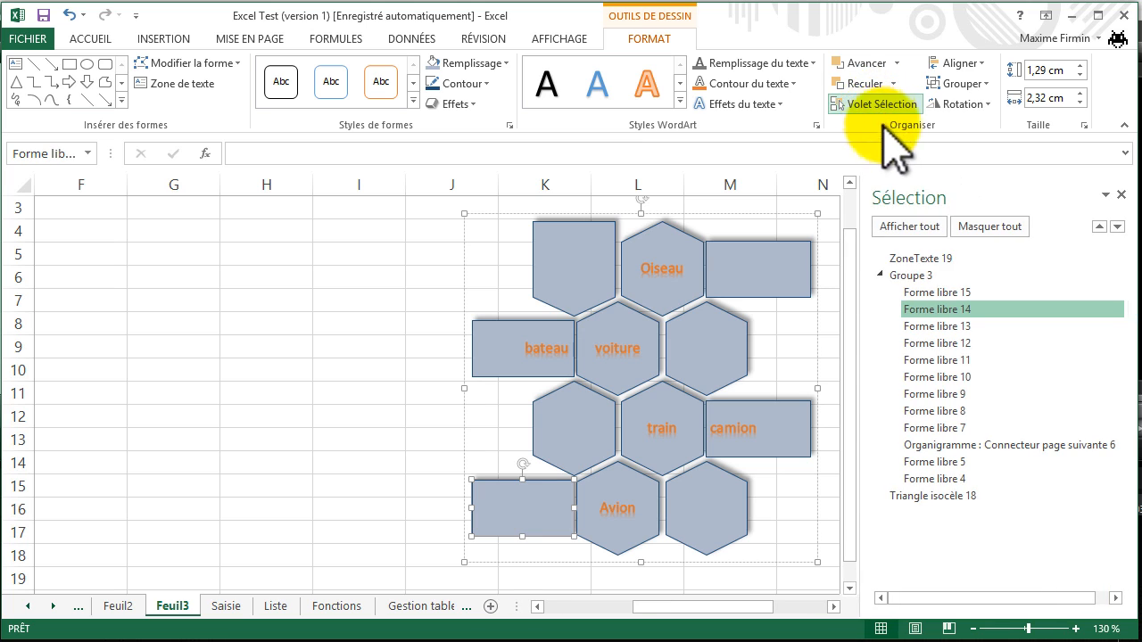
left_click(959, 358)
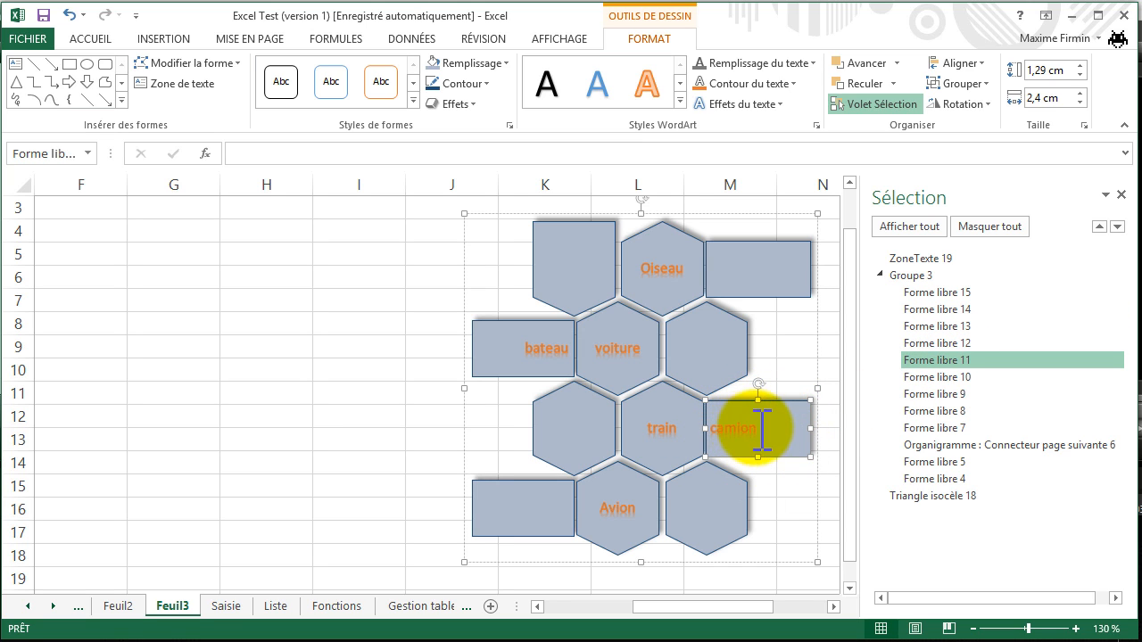
left_click(959, 394)
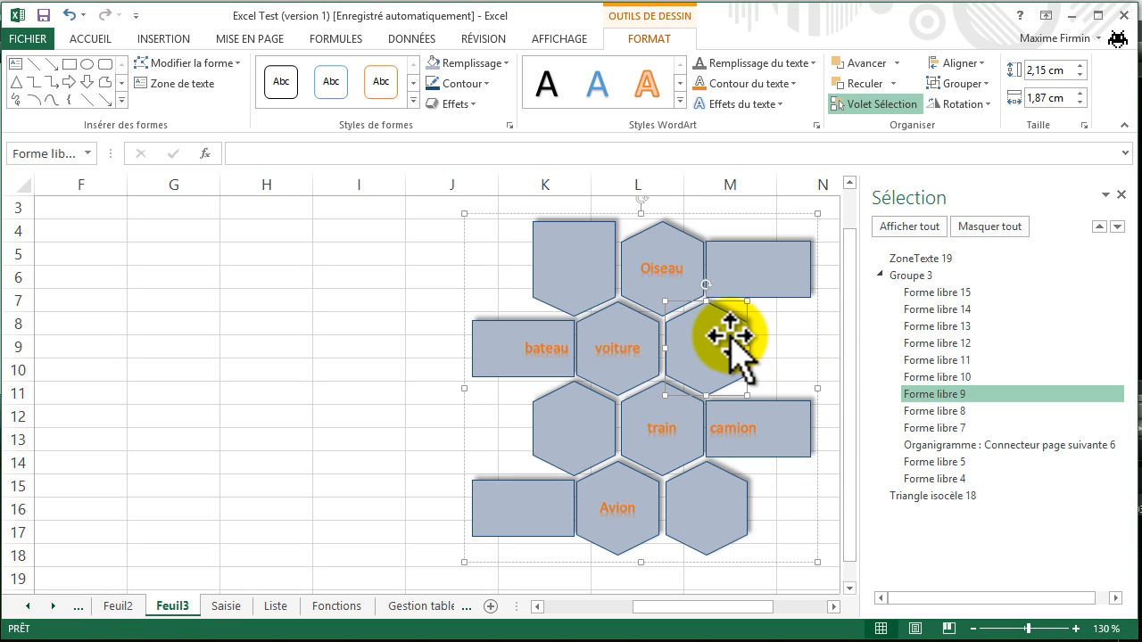
left_click(937, 293)
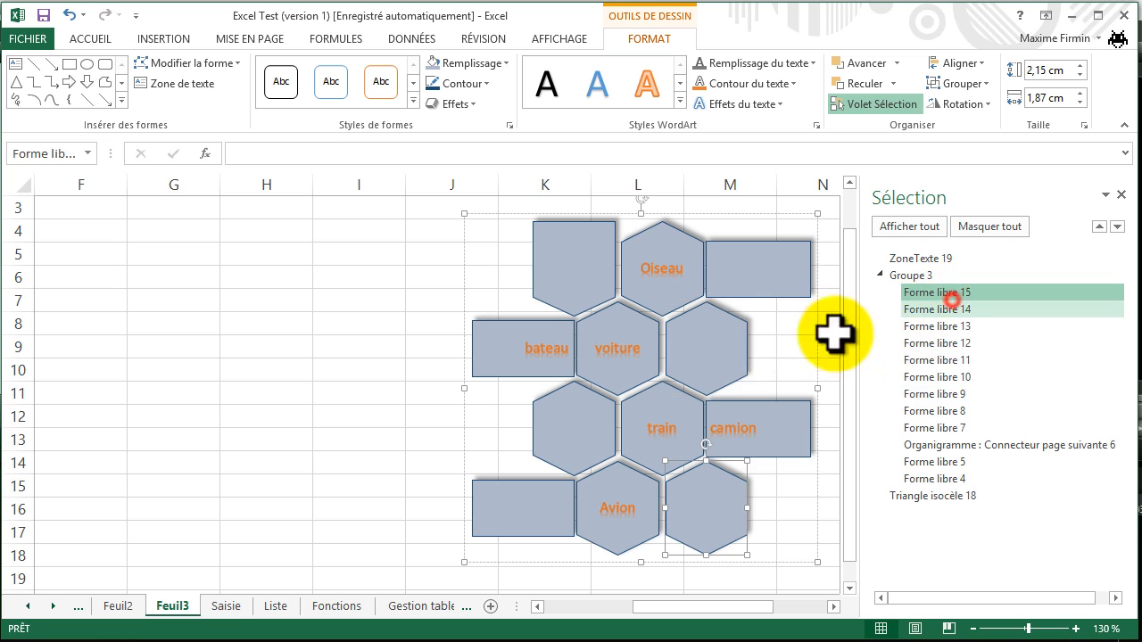
left_click(910, 258)
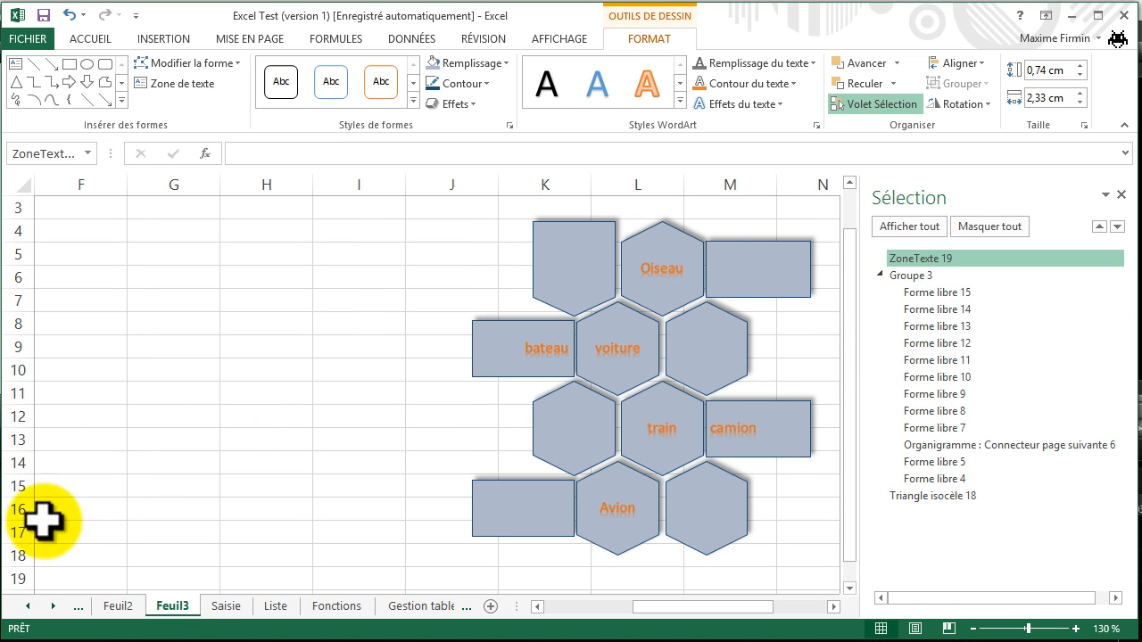
left_click(1047, 445)
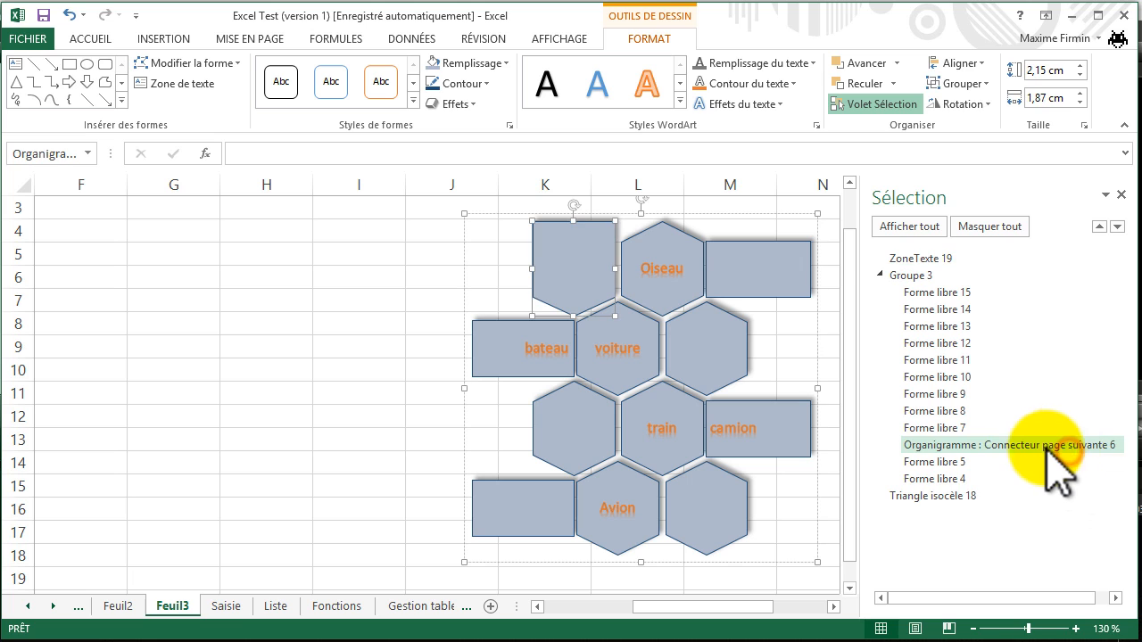
left_click(948, 461)
left_click(953, 496)
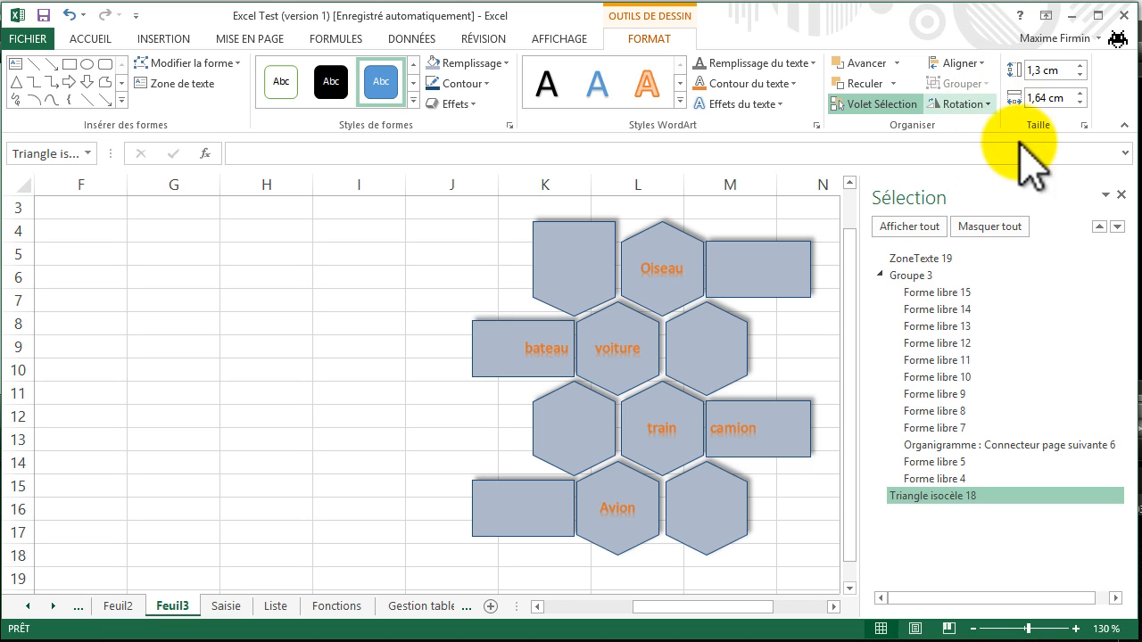
left_click(1122, 195)
Rotate the whole hexagon group 90° to the right and back 90° to the left.
left_click(809, 264)
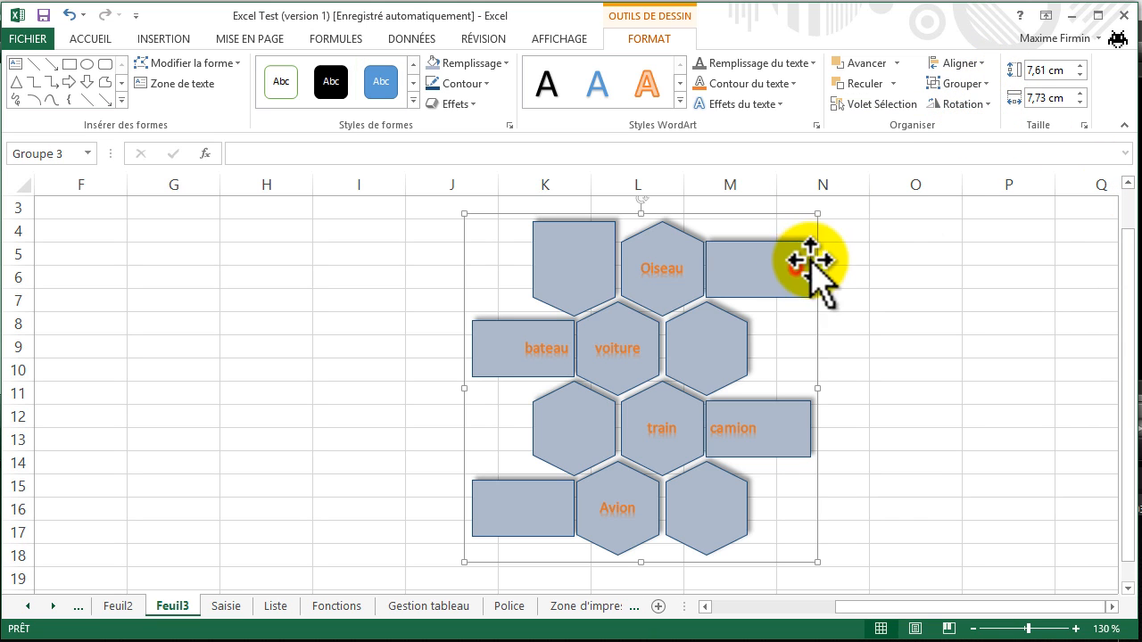
left_click(981, 105)
left_click(984, 126)
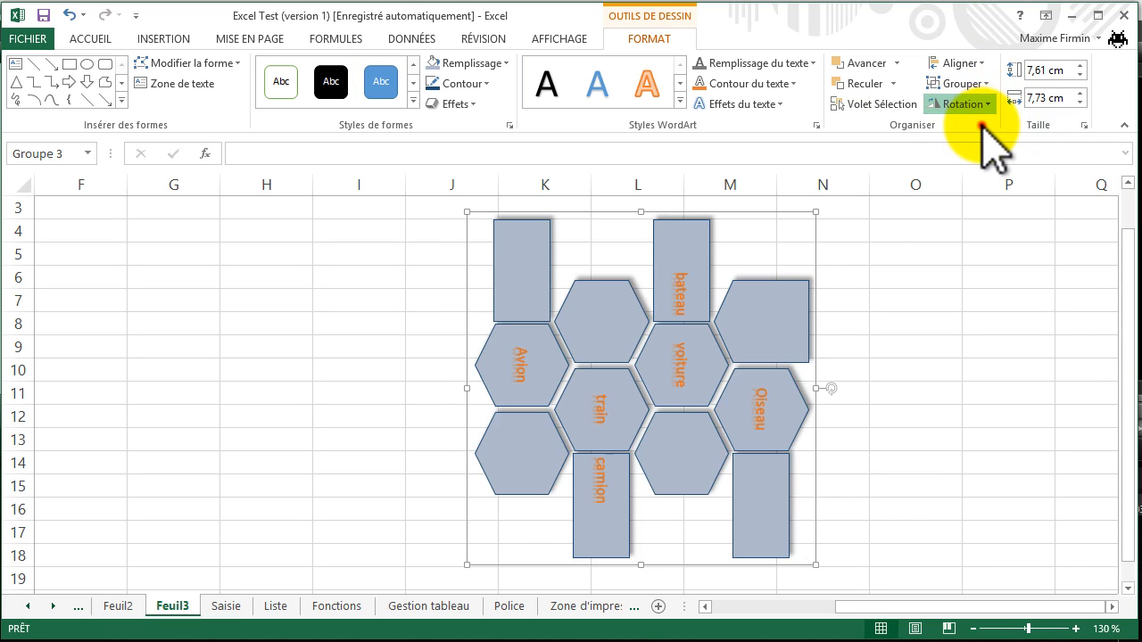
left_click(982, 105)
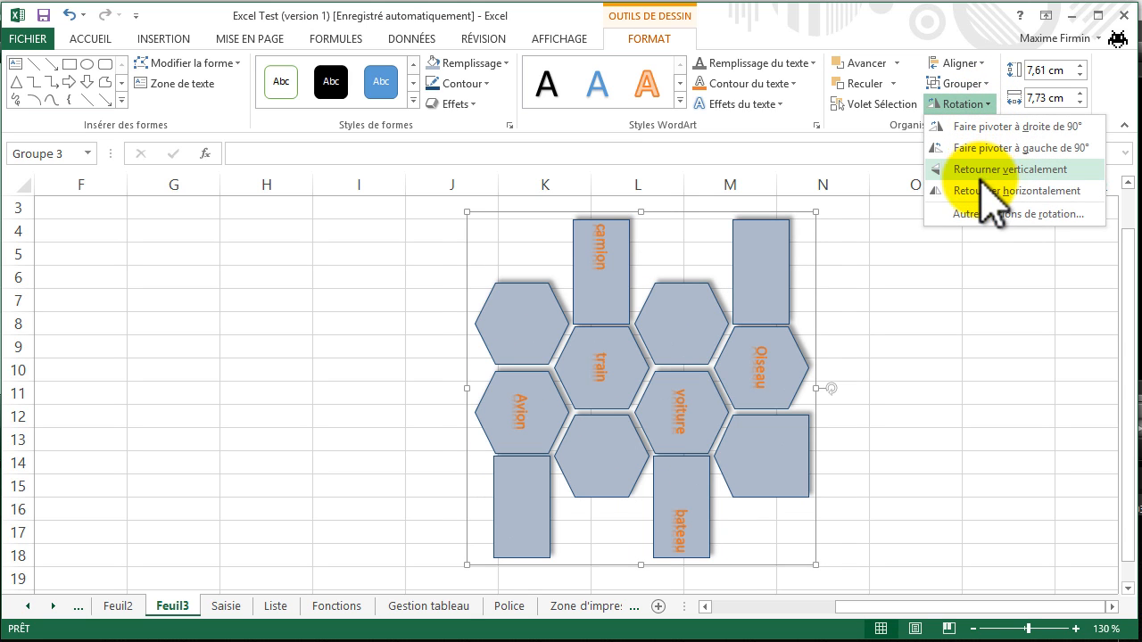
left_click(995, 148)
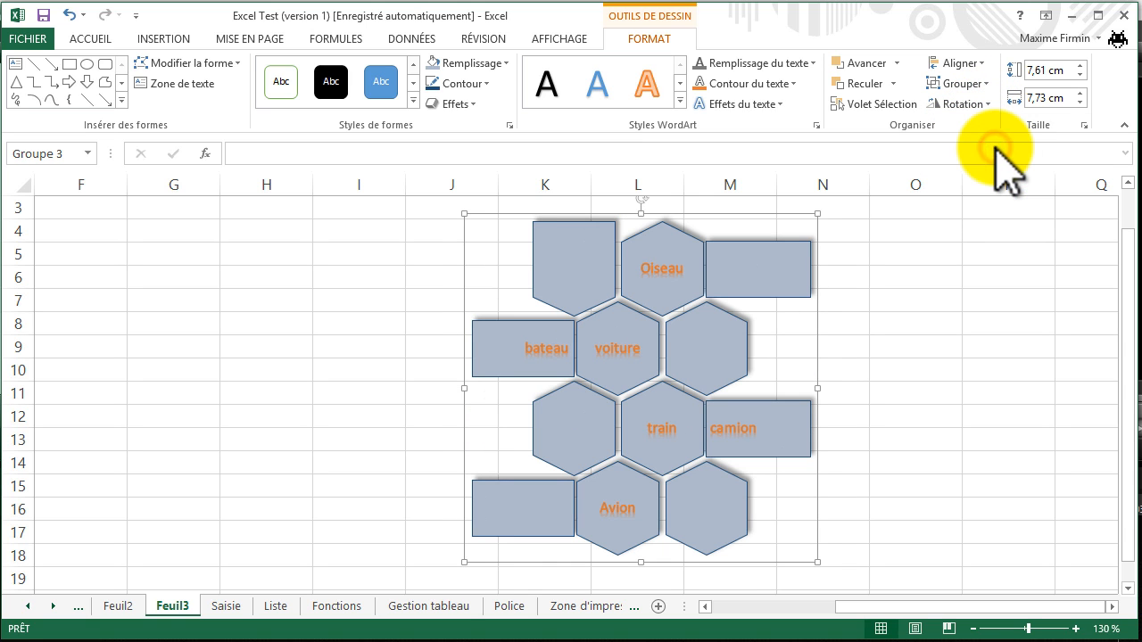